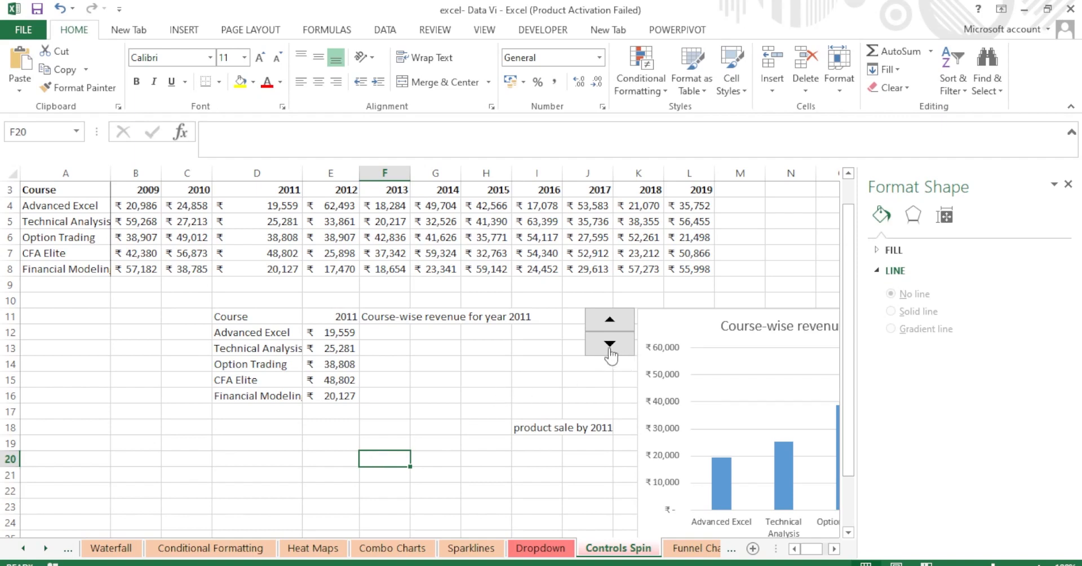
Close the Format Shape pane and step the revenue chart's year spinner down to 2009
{"action": "left_click", "coordinate": [1068, 185]}
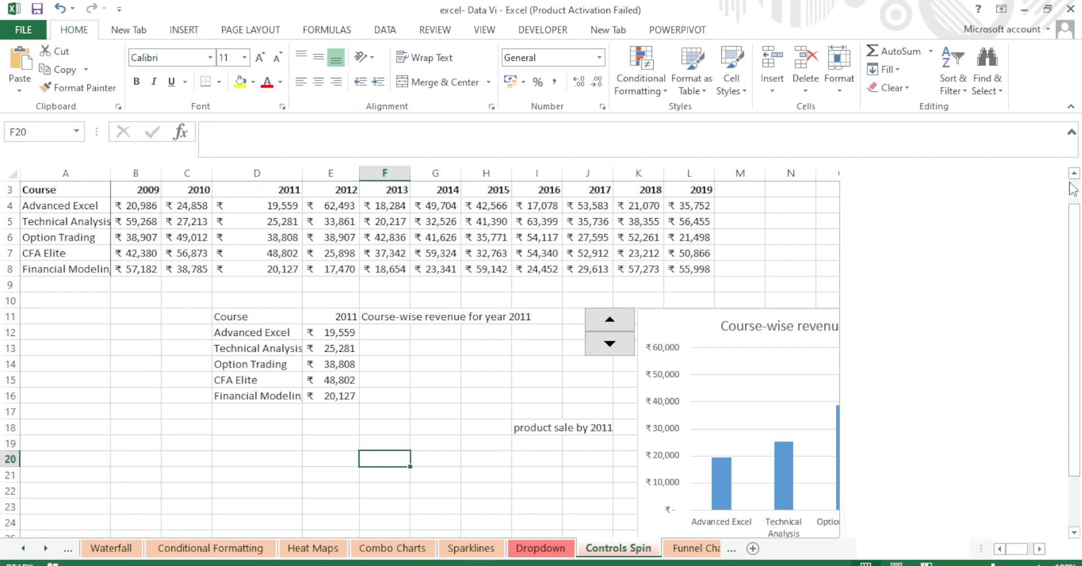
{"action": "left_click", "coordinate": [610, 344]}
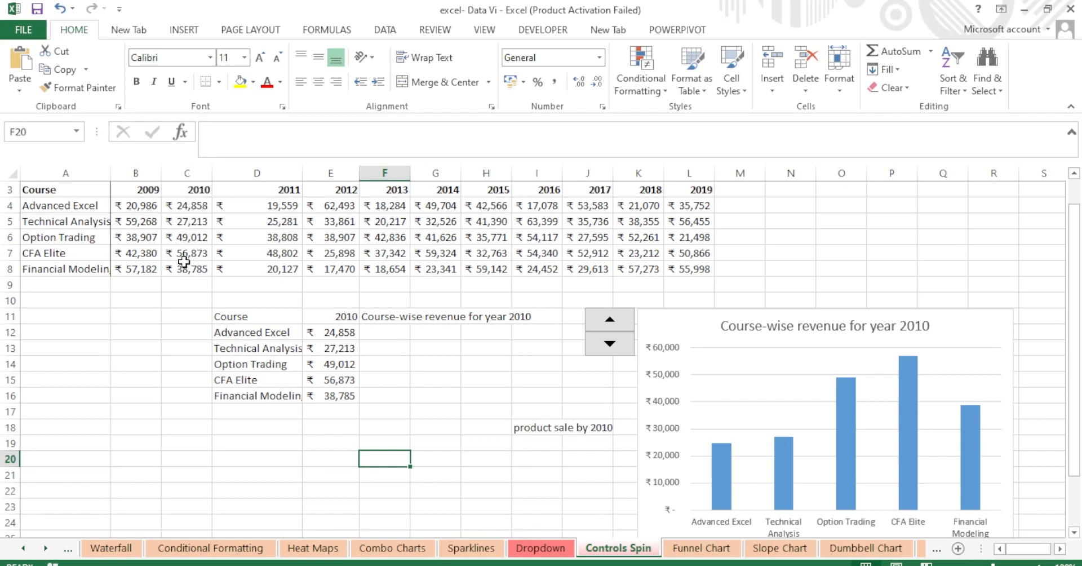
{"action": "left_click", "coordinate": [610, 343]}
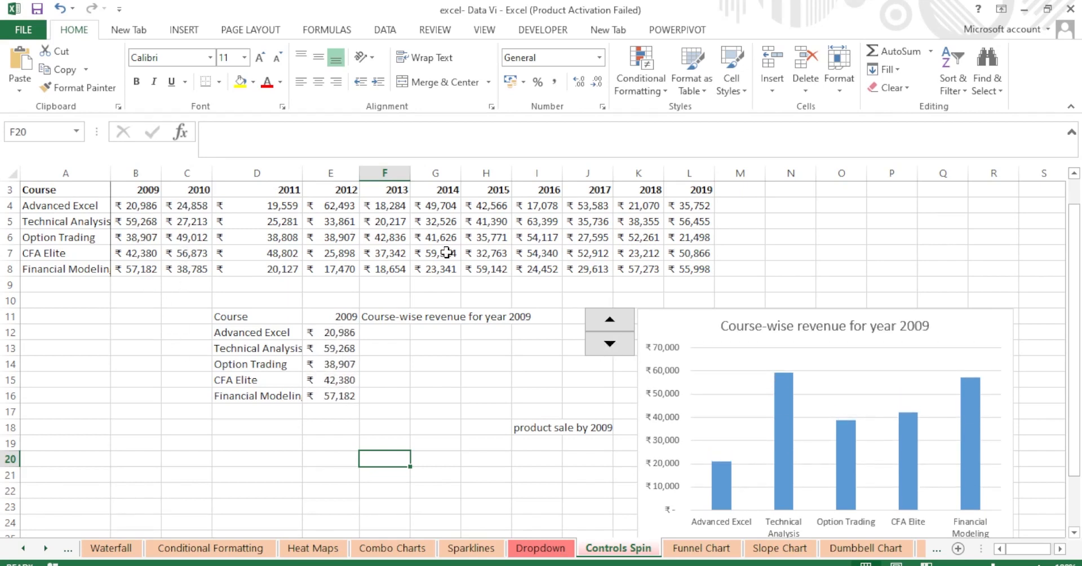
{"action": "left_click", "coordinate": [414, 409]}
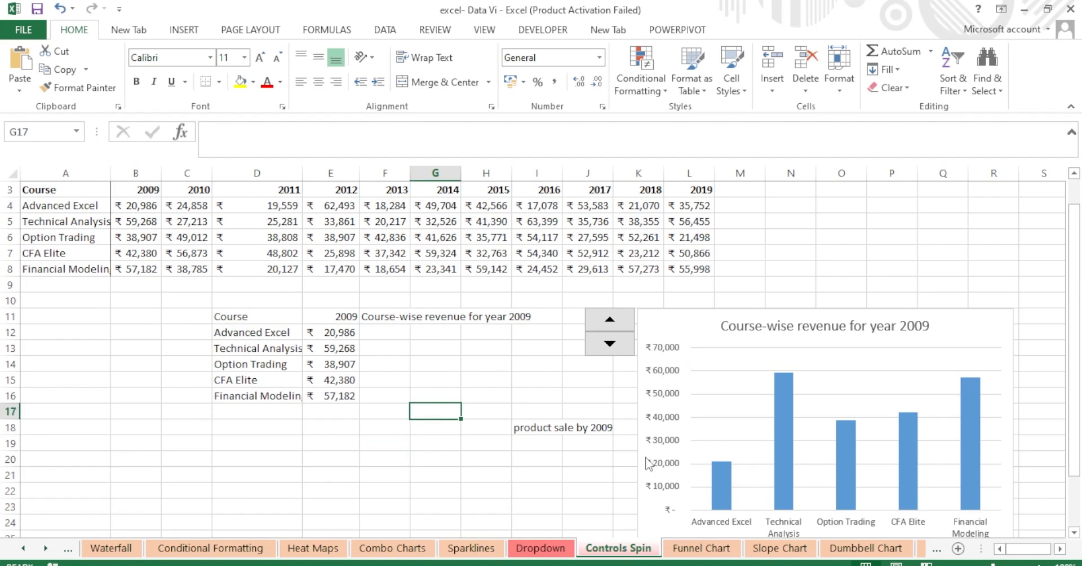
Step the year spinner up to 2014 and back to 2013, checking how the table and chart respond
{"action": "left_click", "coordinate": [606, 345]}
{"action": "left_click", "coordinate": [617, 325]}
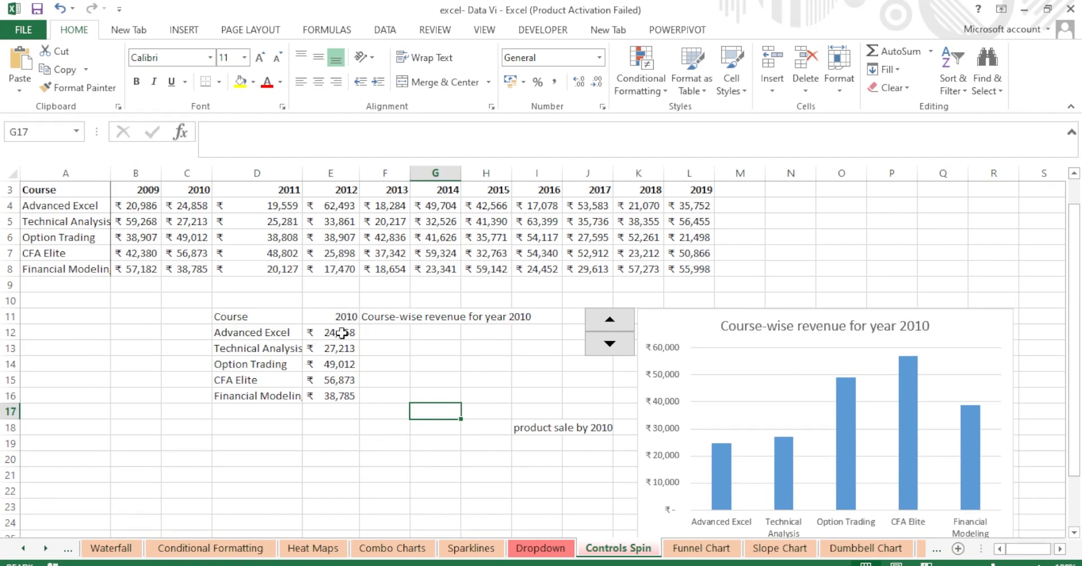
{"action": "left_click", "coordinate": [609, 320]}
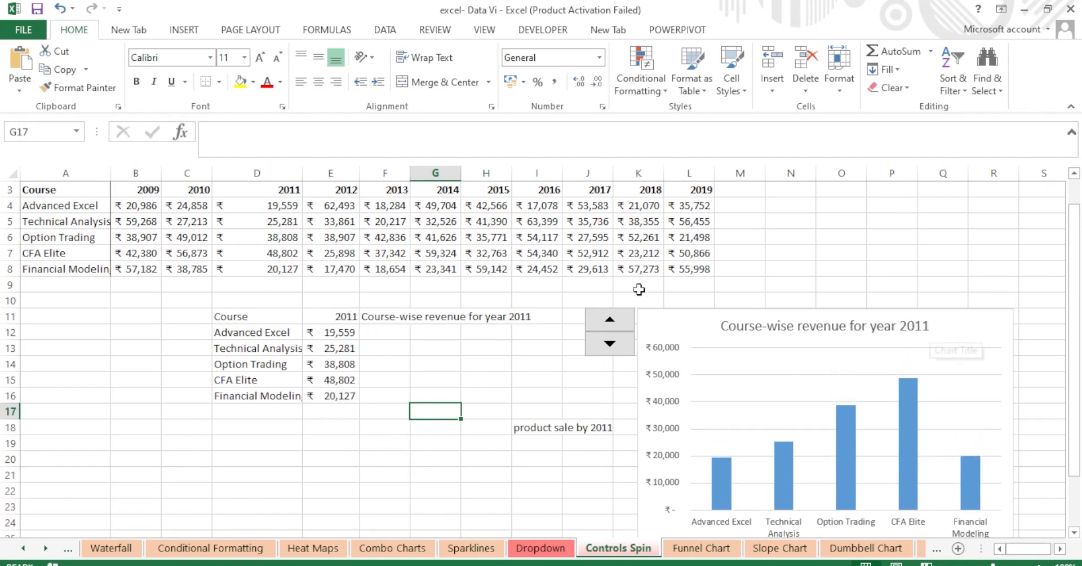
{"action": "left_click", "coordinate": [610, 320]}
{"action": "left_click", "coordinate": [609, 320]}
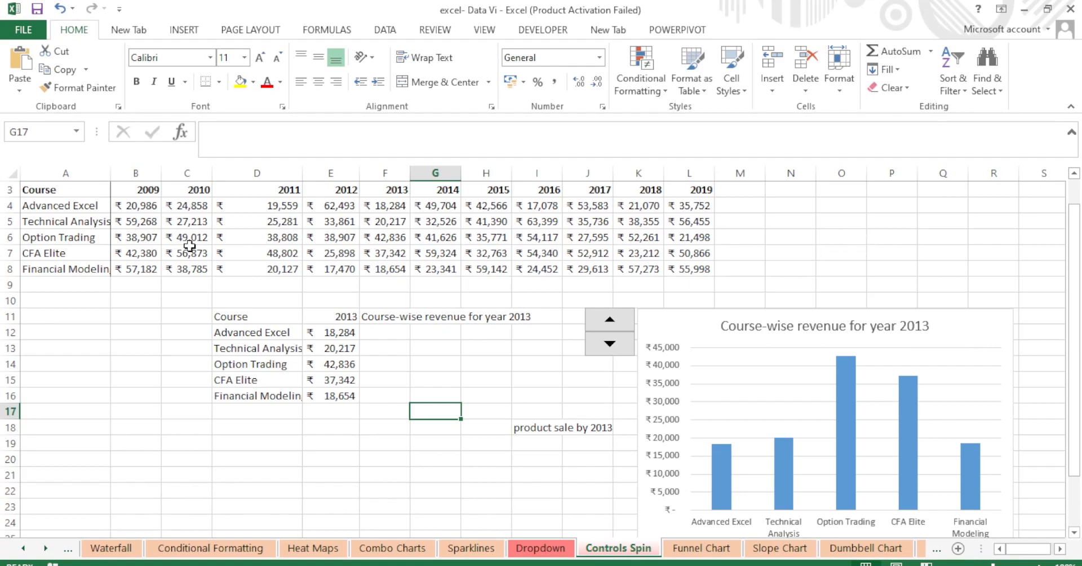
{"action": "left_click", "coordinate": [605, 324]}
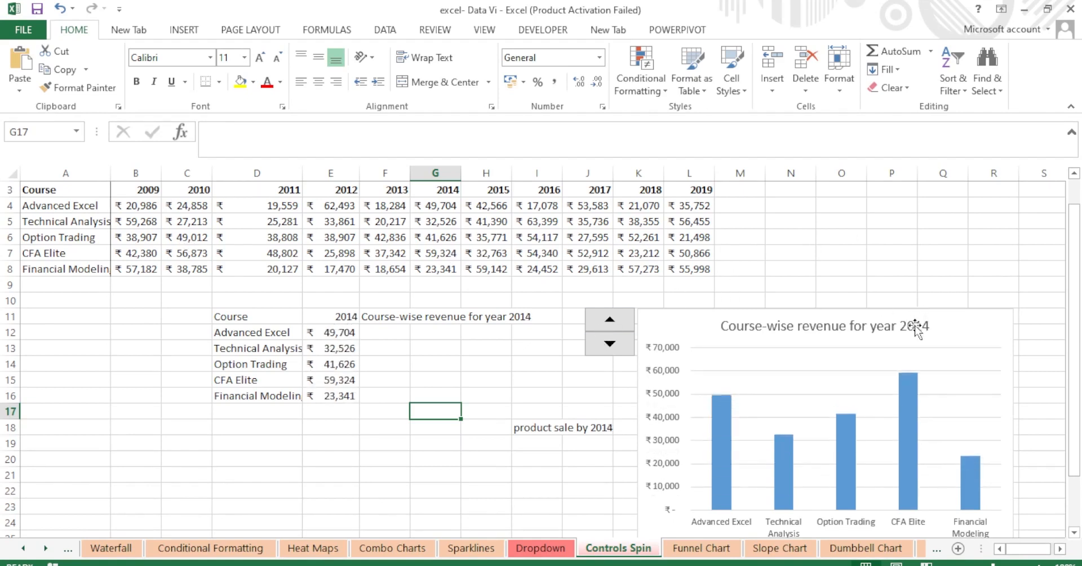
{"action": "left_click", "coordinate": [619, 343]}
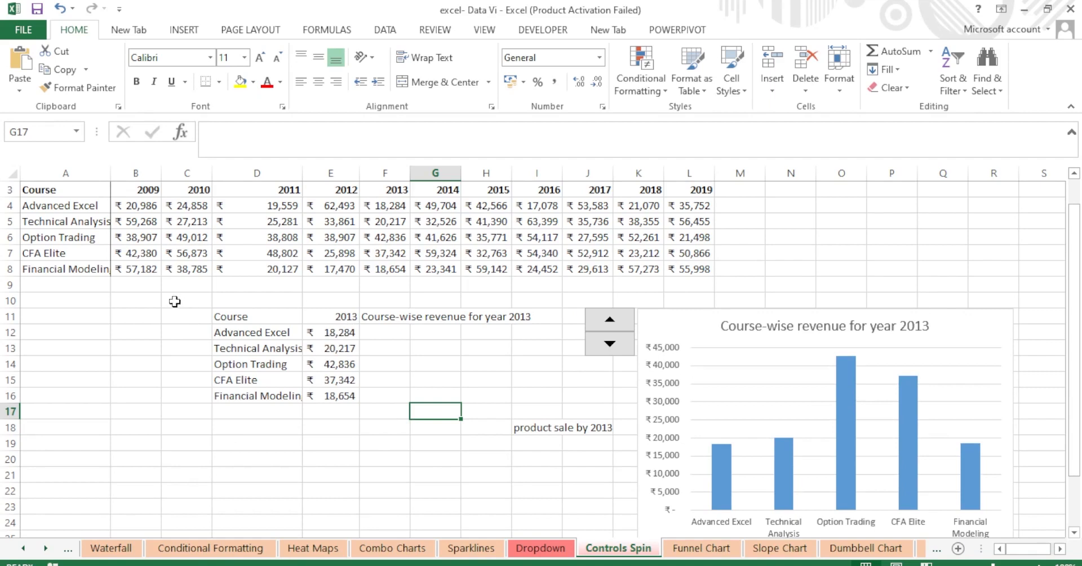
Clear the existing lookup table and labels from C10:S21 and delete the course-wise revenue chart
{"action": "left_click_drag", "start_coordinate": [174, 302], "coordinate": [1048, 482]}
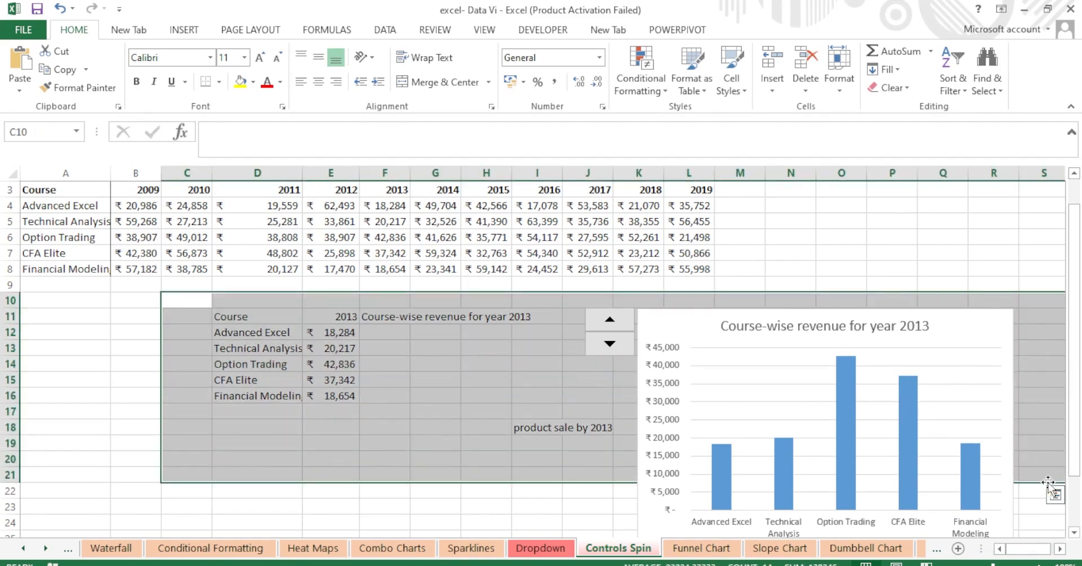
{"action": "key", "text": "Delete"}
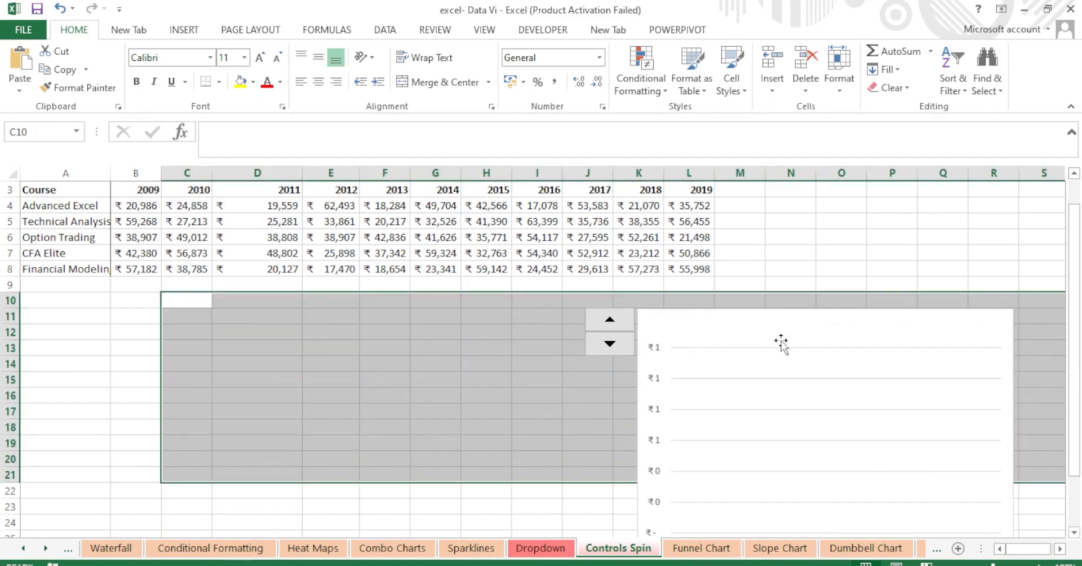
{"action": "left_click", "coordinate": [744, 324]}
{"action": "key", "text": "Delete"}
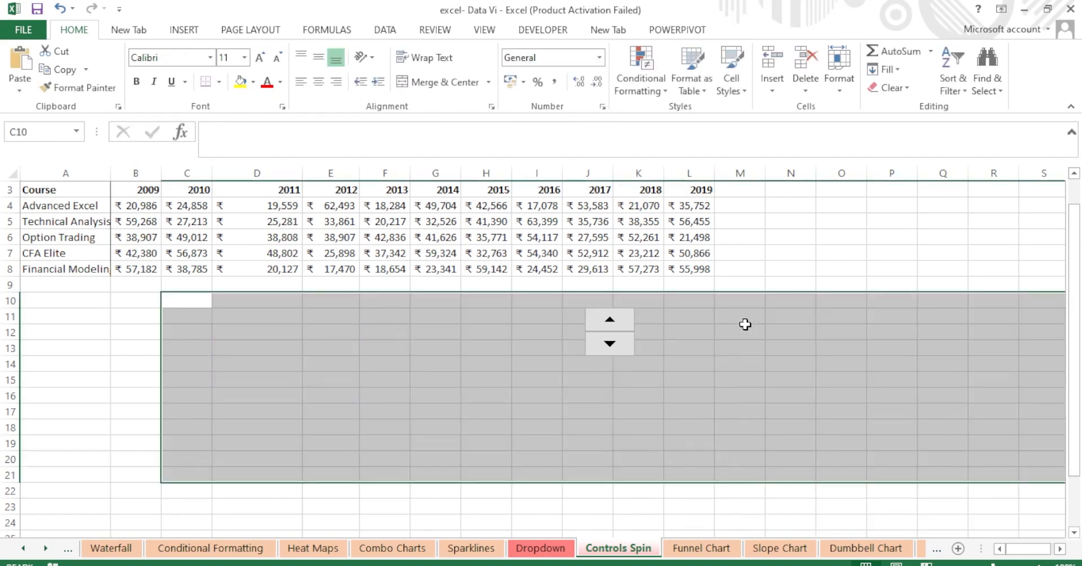
Cut the spin button off the sheet and clear the leftover year in E11
{"action": "right_click", "coordinate": [607, 329]}
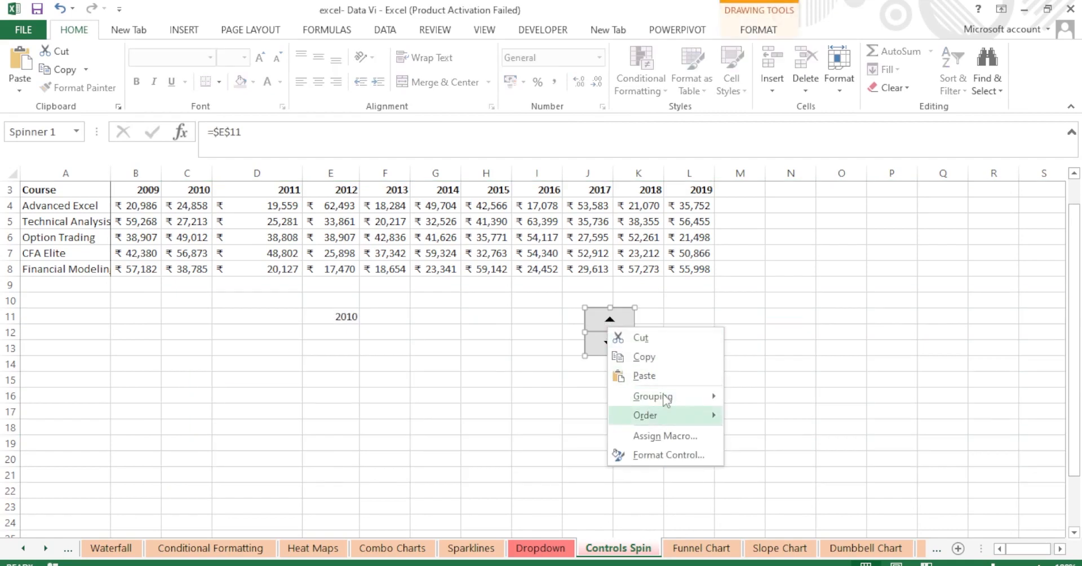
{"action": "left_click", "coordinate": [640, 337]}
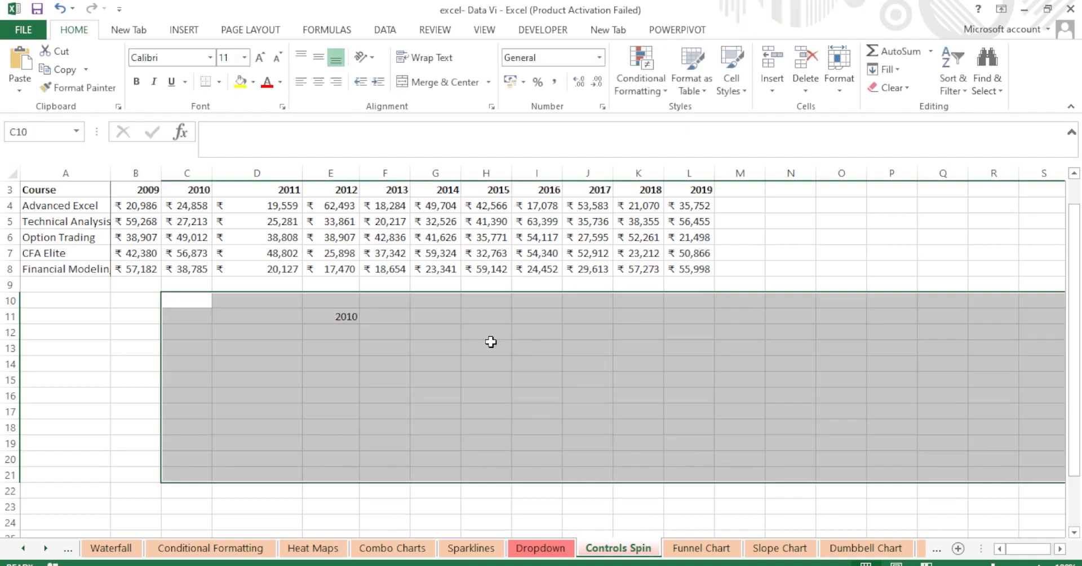
{"action": "left_click", "coordinate": [348, 318]}
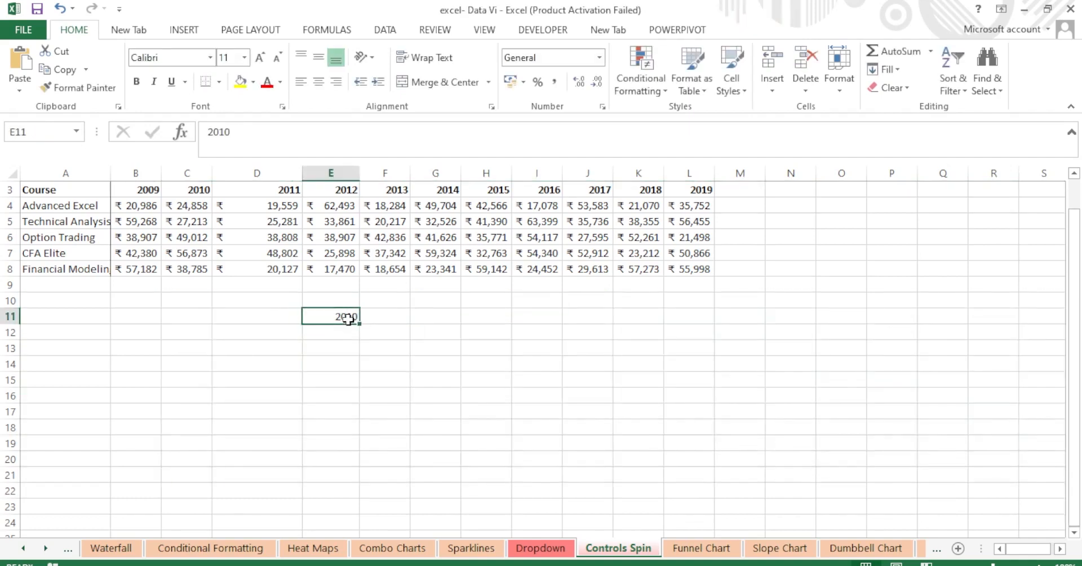
{"action": "key", "text": "Delete"}
{"action": "left_click", "coordinate": [313, 368]}
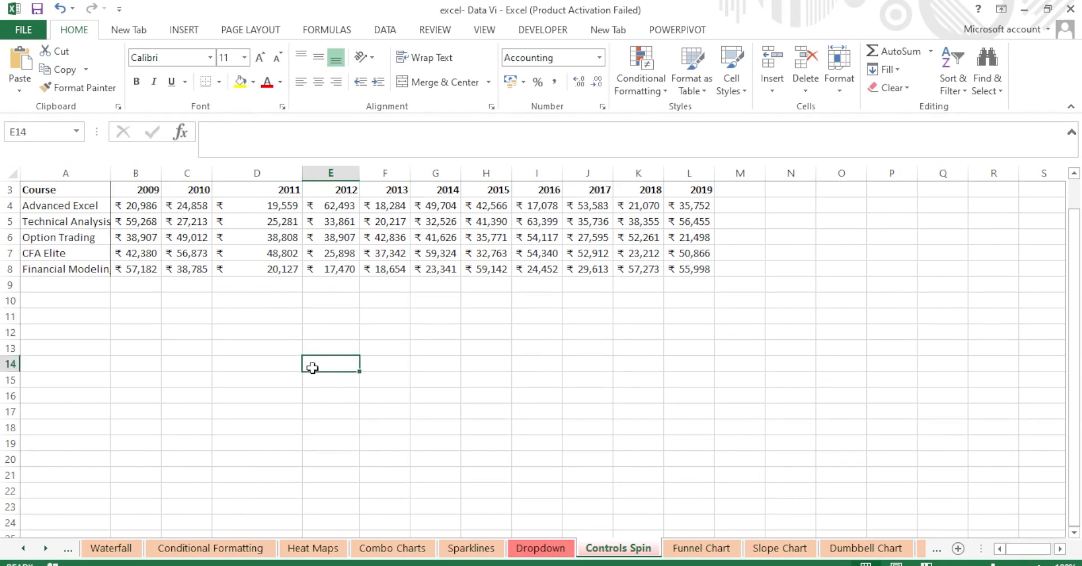
Enter =A3 in C11 to link it to the Course heading
{"action": "left_click", "coordinate": [243, 321]}
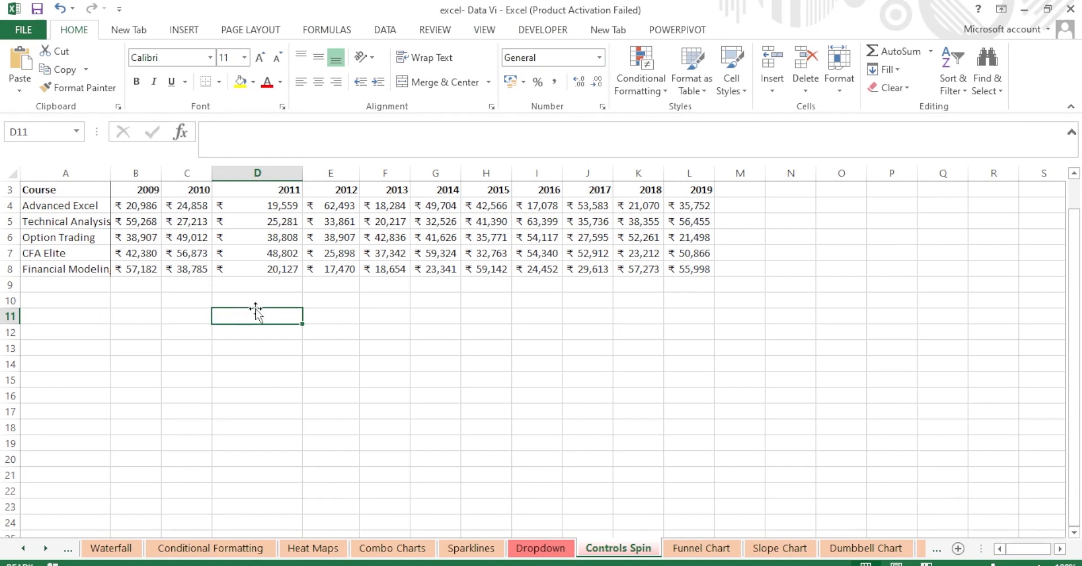
{"action": "left_click", "coordinate": [199, 316]}
{"action": "type", "text": "="}
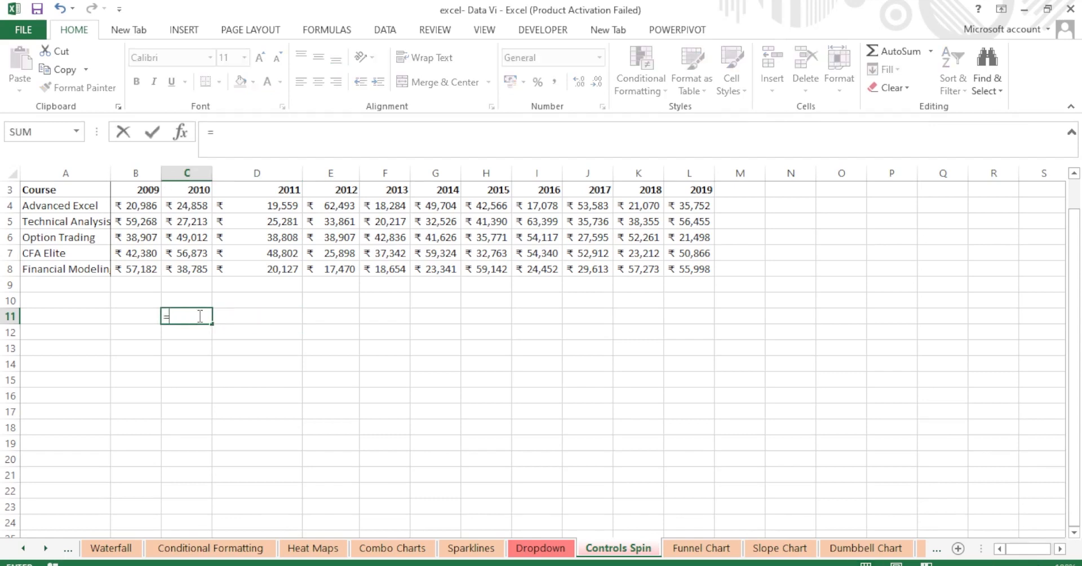
{"action": "left_click", "coordinate": [57, 193]}
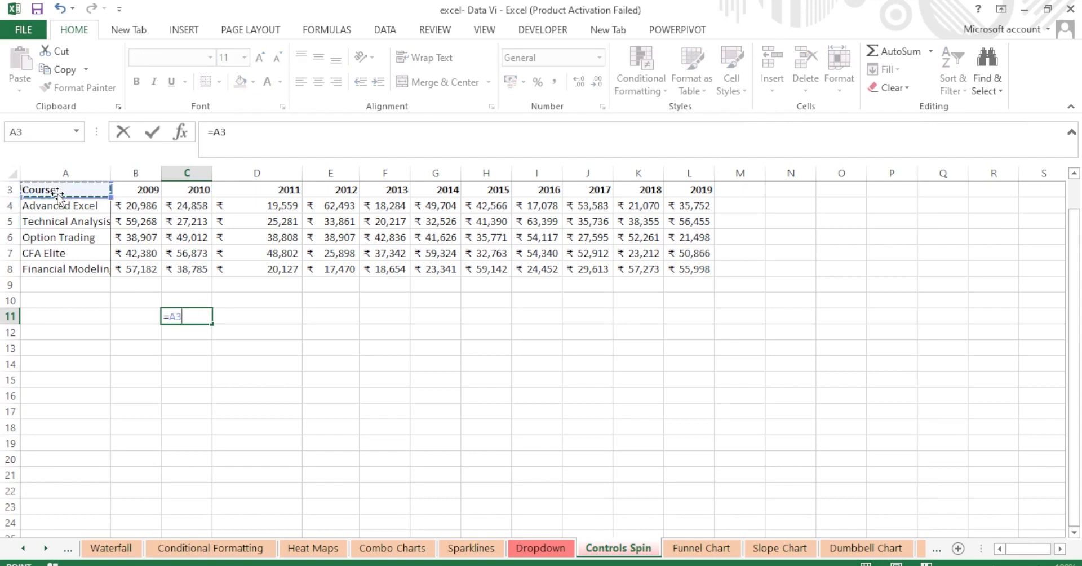
{"action": "key", "text": "Return"}
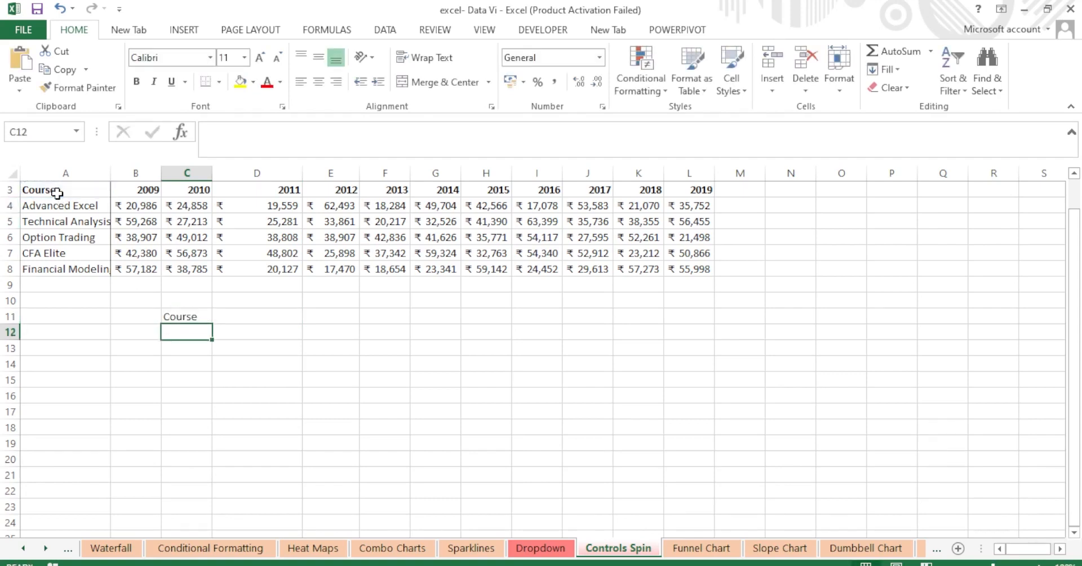
Enter =B3 in D11 and fill the formula across to N11 for the year headings 2009 to 2019
{"action": "left_click", "coordinate": [237, 320]}
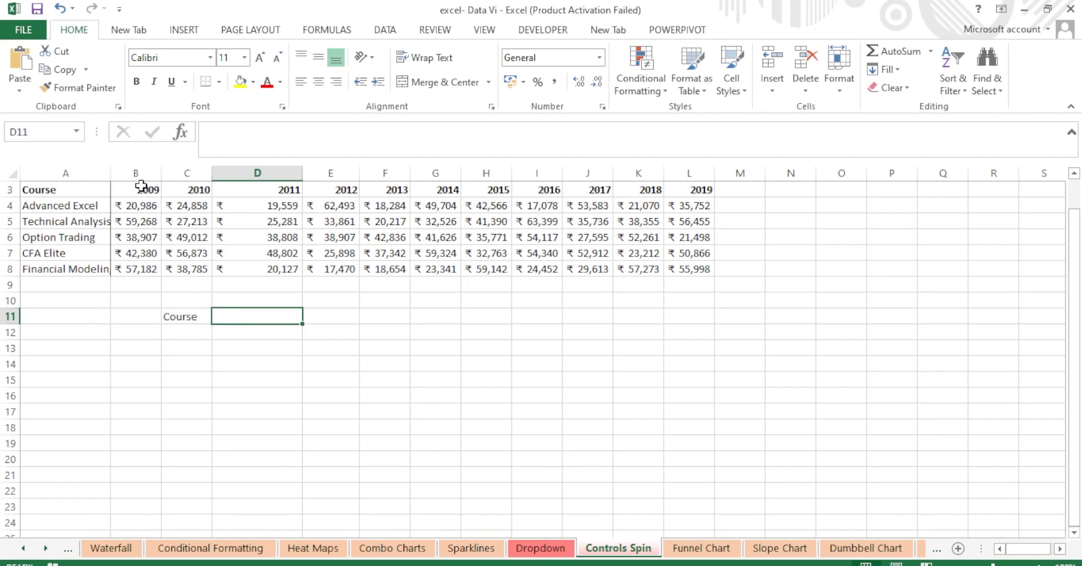
{"action": "type", "text": "="}
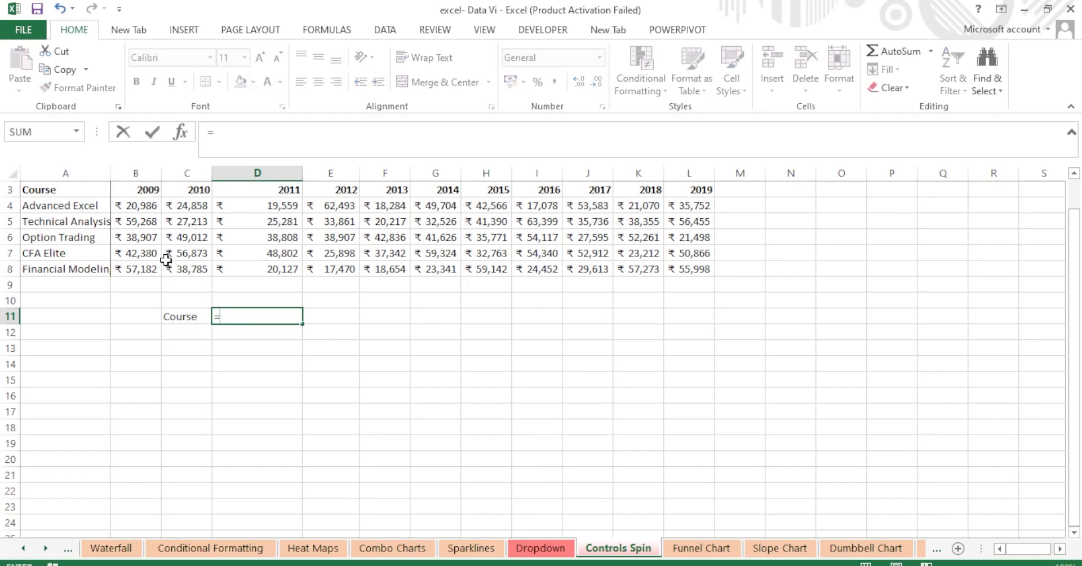
{"action": "left_click", "coordinate": [136, 192]}
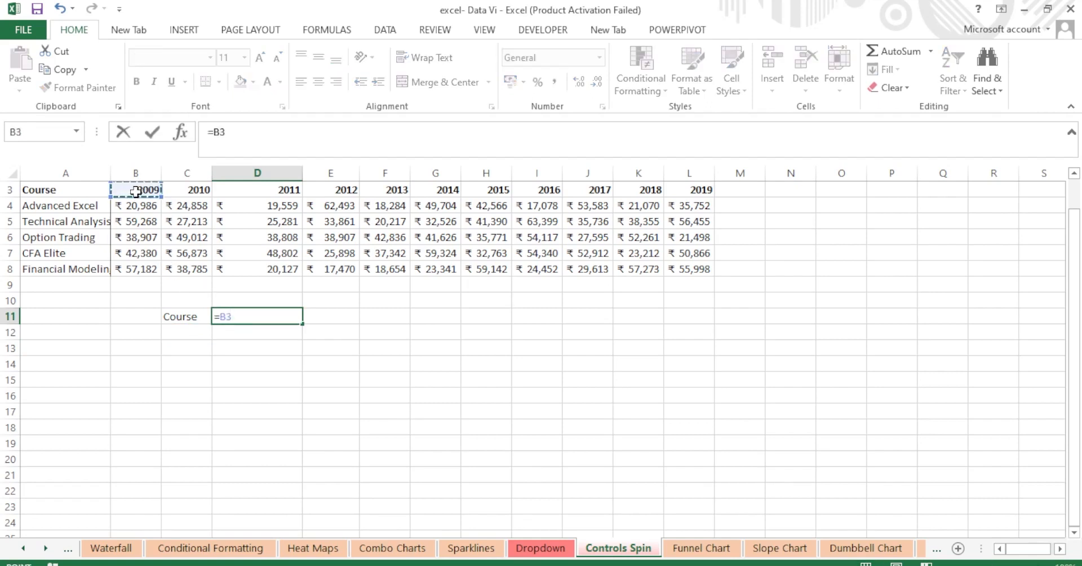
{"action": "key", "text": "Return"}
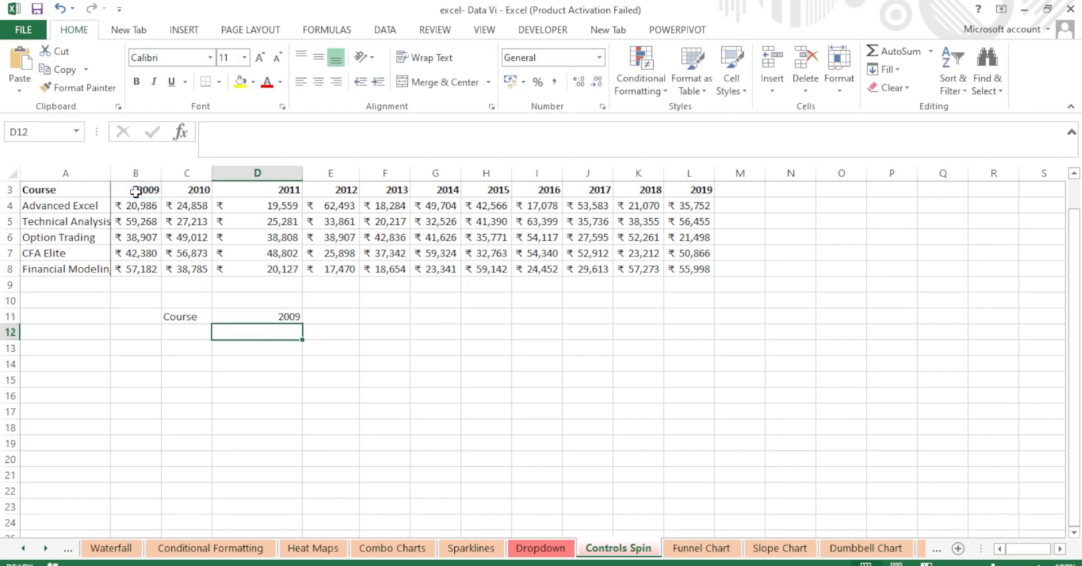
{"action": "left_click", "coordinate": [253, 314]}
{"action": "left_click_drag", "start_coordinate": [305, 324], "coordinate": [729, 322]}
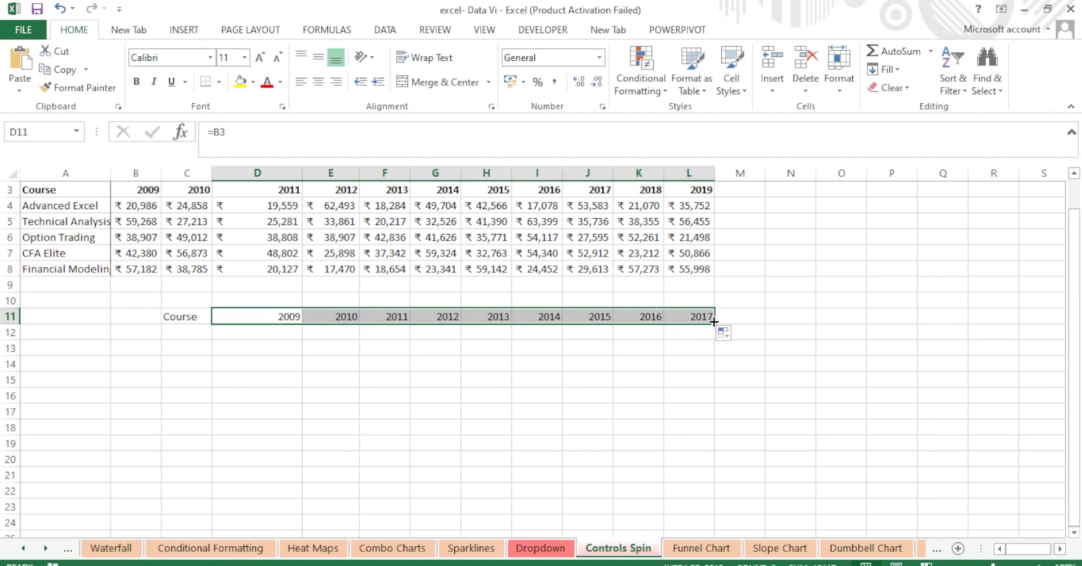
{"action": "left_click_drag", "start_coordinate": [713, 321], "coordinate": [816, 322]}
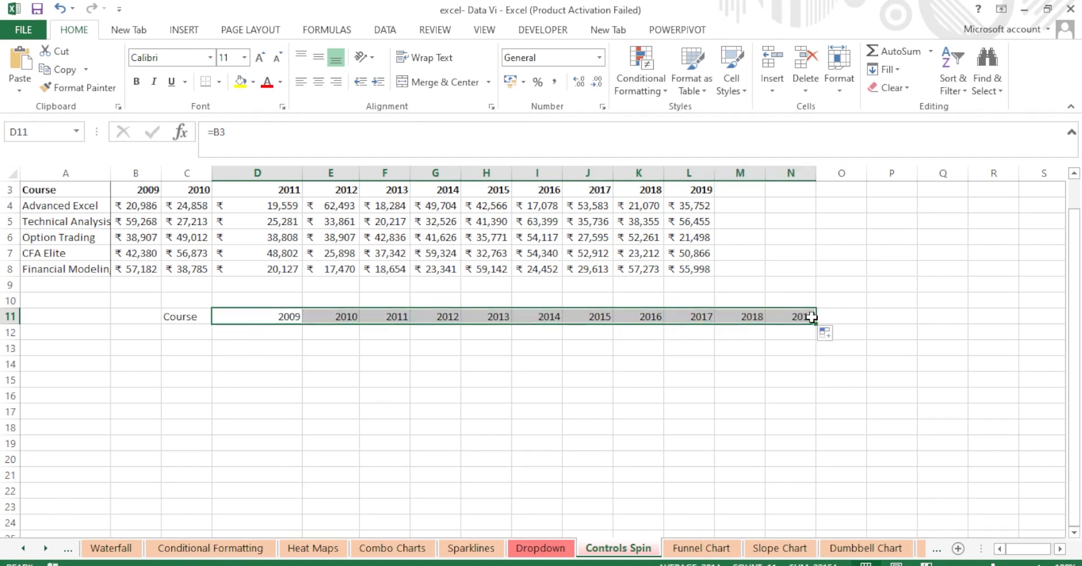
{"action": "left_click", "coordinate": [191, 334]}
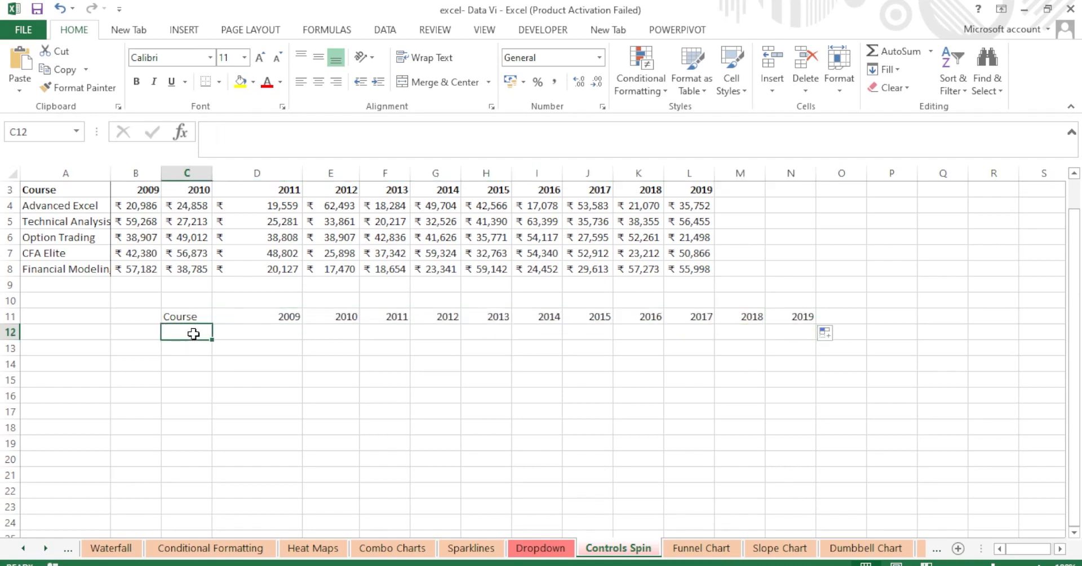
{"action": "type", "text": "="}
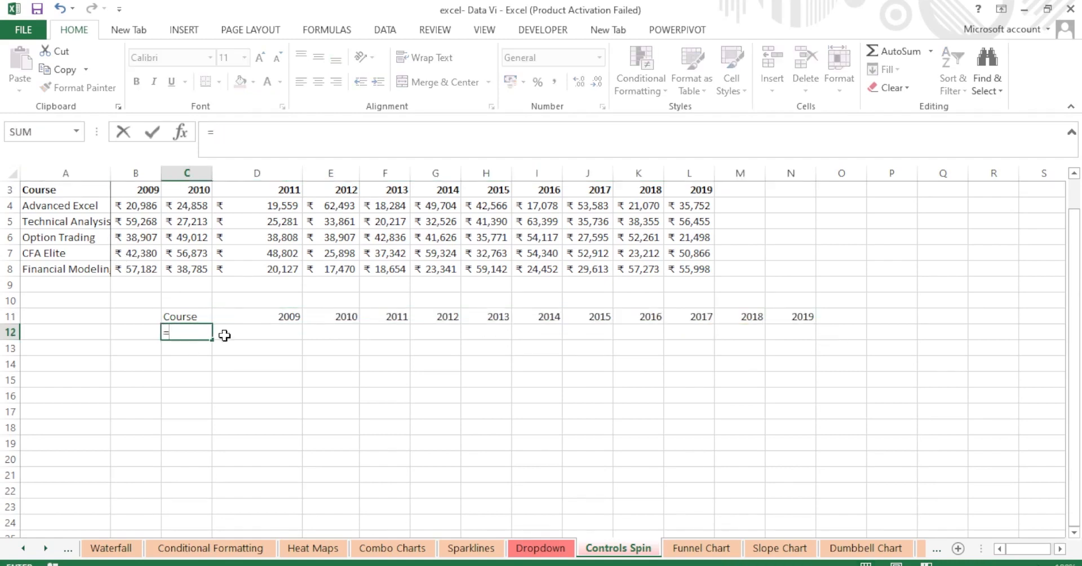
{"action": "key", "text": "Escape"}
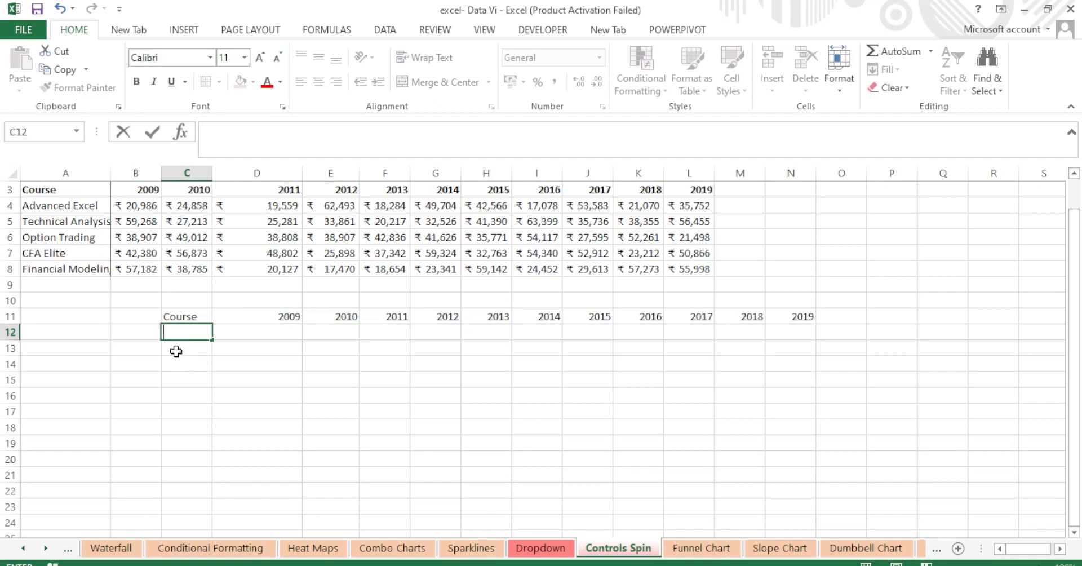
Fill the Course formula from C11 down to C16 and widen column C to fit the course names
{"action": "left_click", "coordinate": [189, 316]}
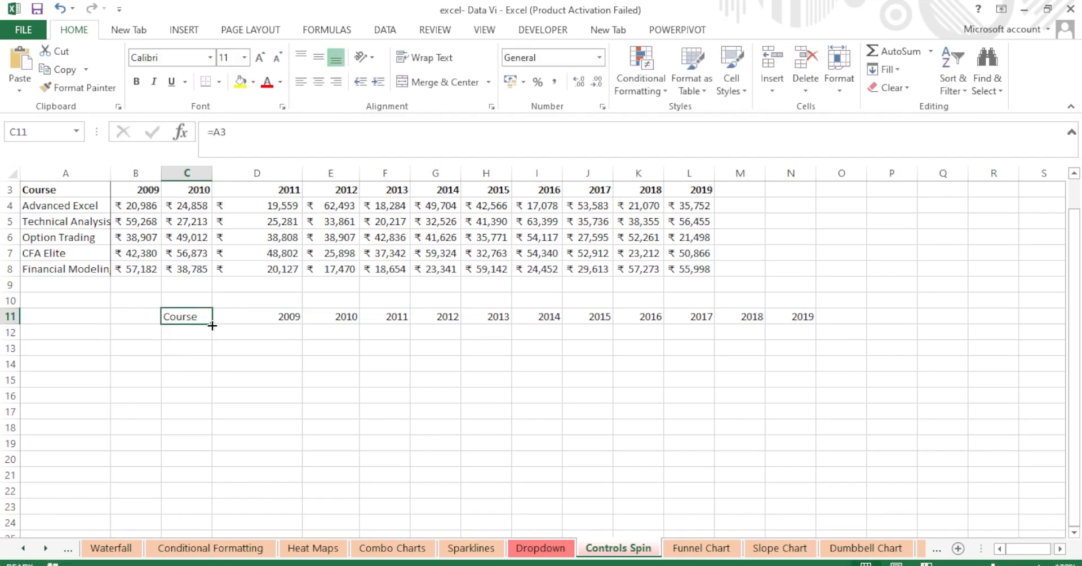
{"action": "left_click_drag", "start_coordinate": [212, 325], "coordinate": [214, 398]}
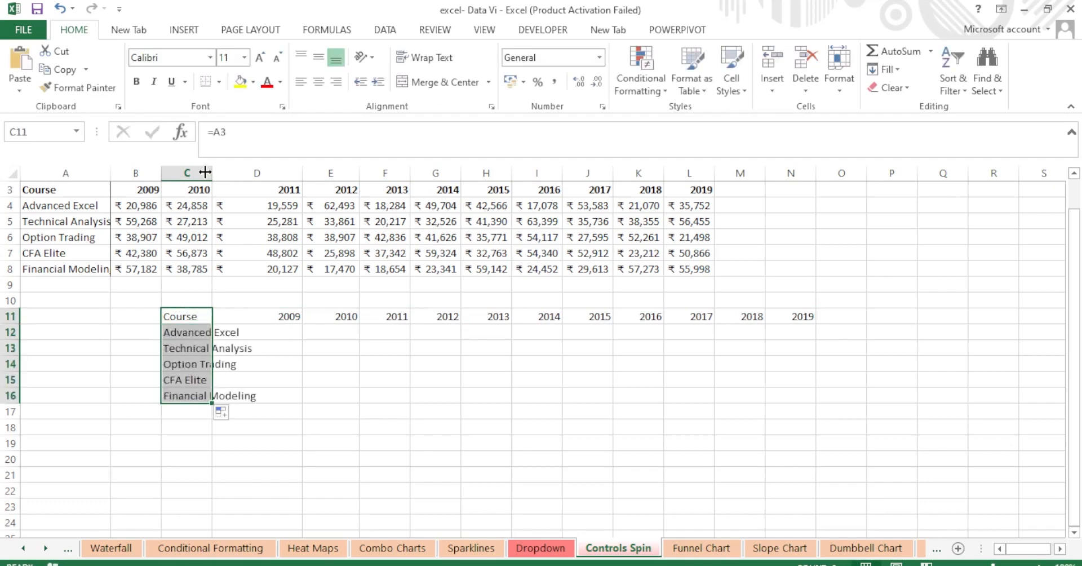
{"action": "left_click_drag", "start_coordinate": [216, 169], "coordinate": [254, 169]}
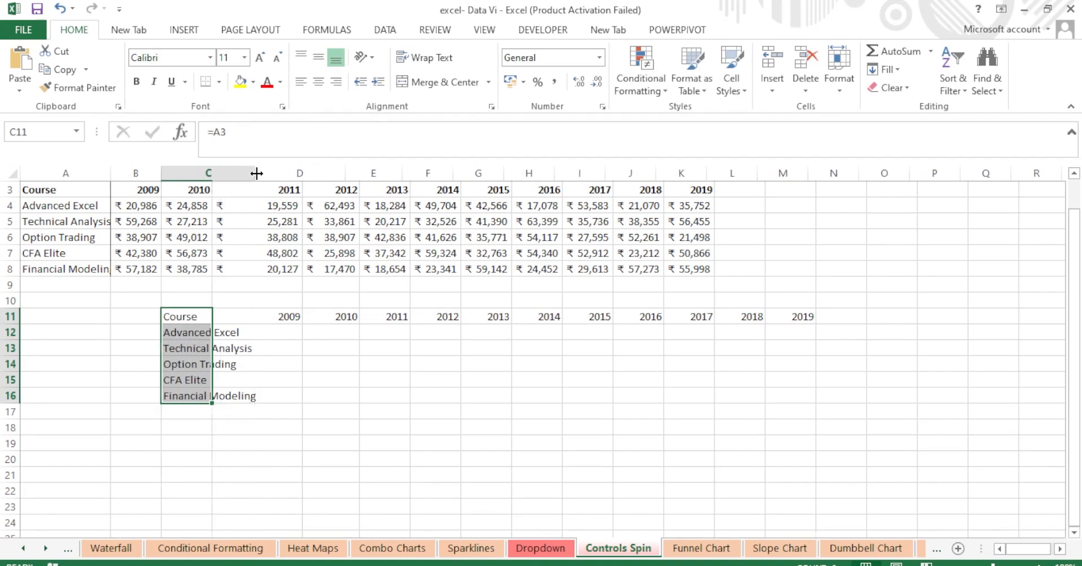
{"action": "left_click", "coordinate": [350, 345]}
{"action": "left_click", "coordinate": [294, 331]}
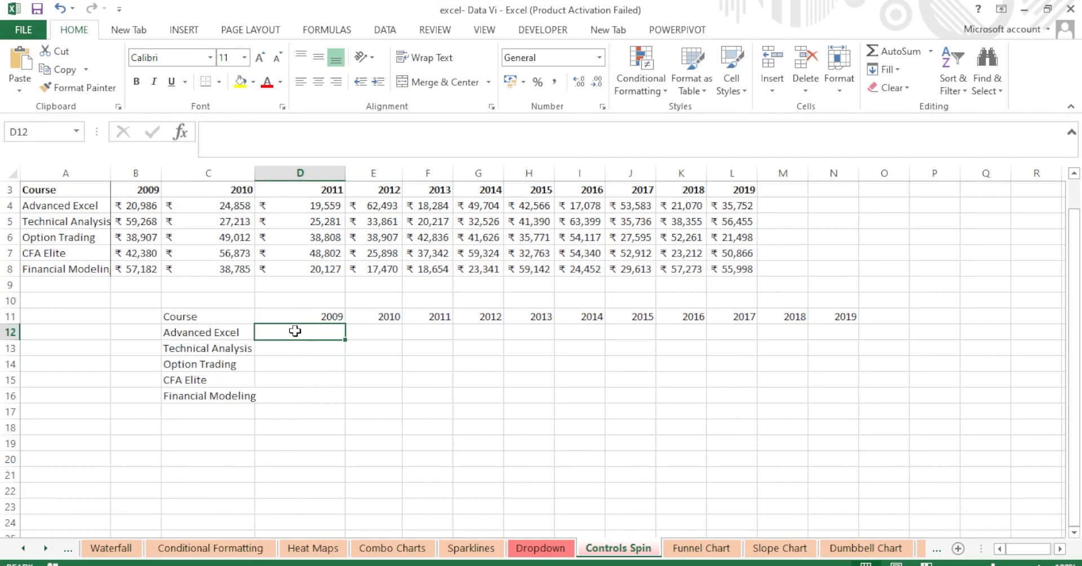
{"action": "left_click_drag", "start_coordinate": [377, 316], "coordinate": [843, 315]}
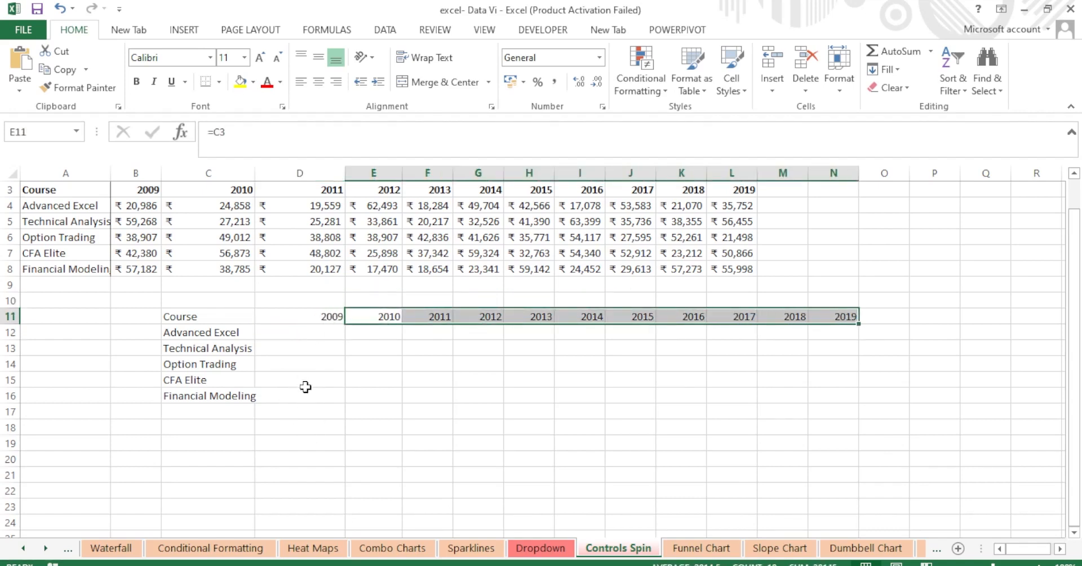
{"action": "left_click", "coordinate": [579, 409]}
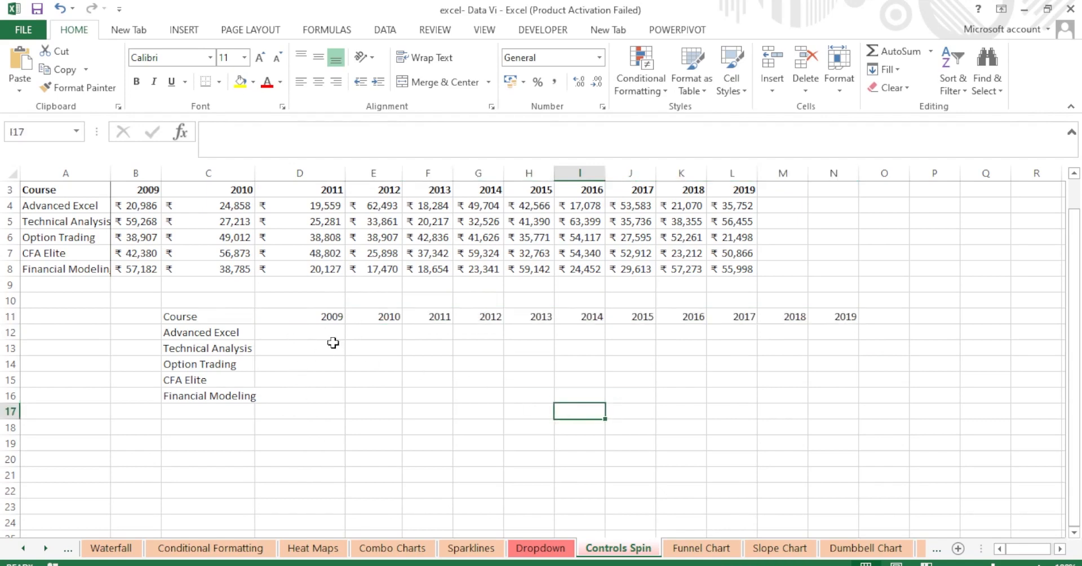
Start an INDEX formula in D12 with A3:L8 as its array
{"action": "left_click", "coordinate": [299, 332]}
{"action": "type", "text": "="}
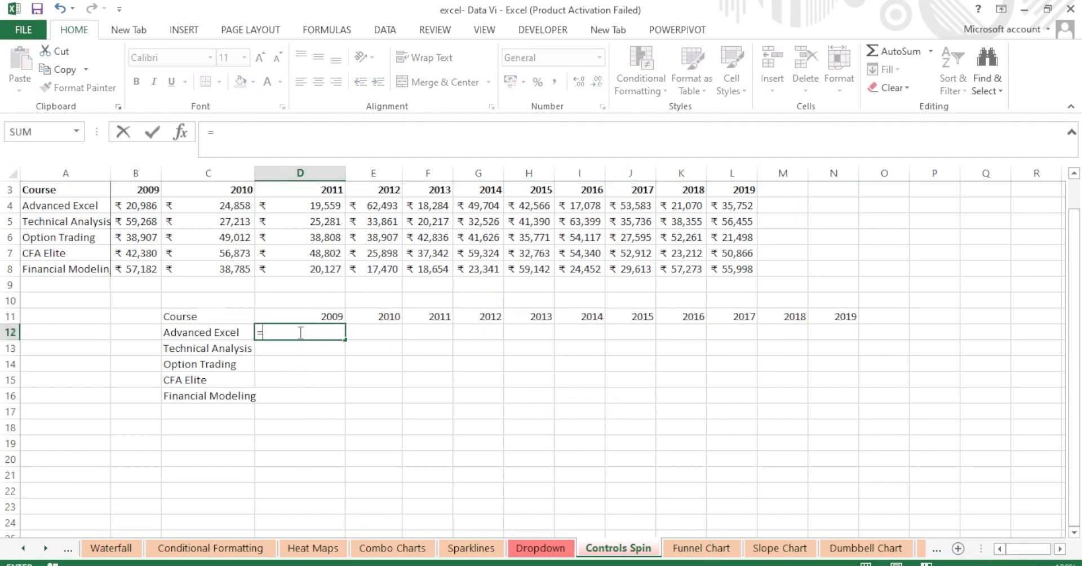
{"action": "type", "text": "in"}
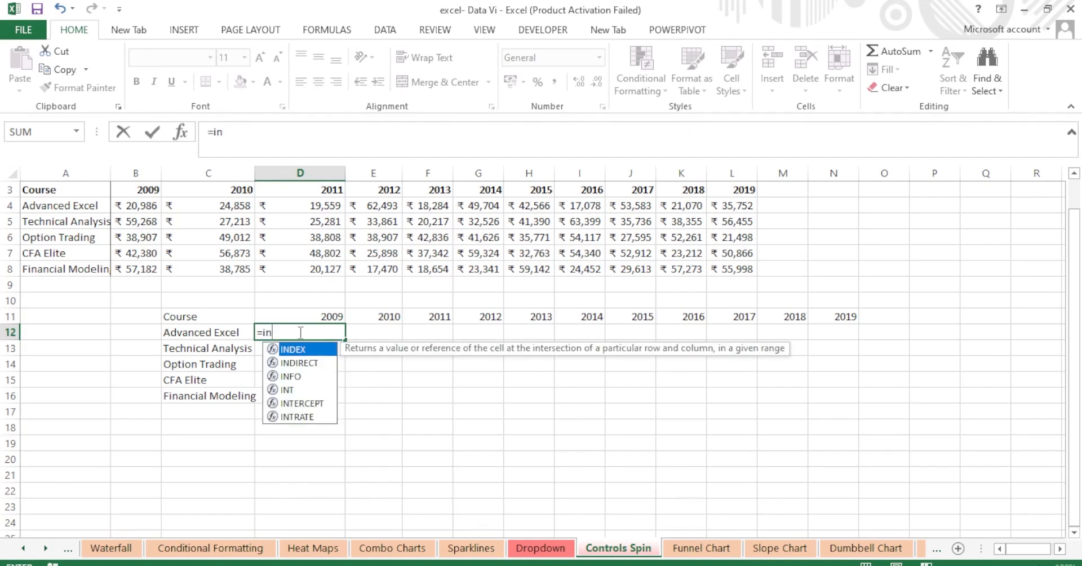
{"action": "type", "text": "de"}
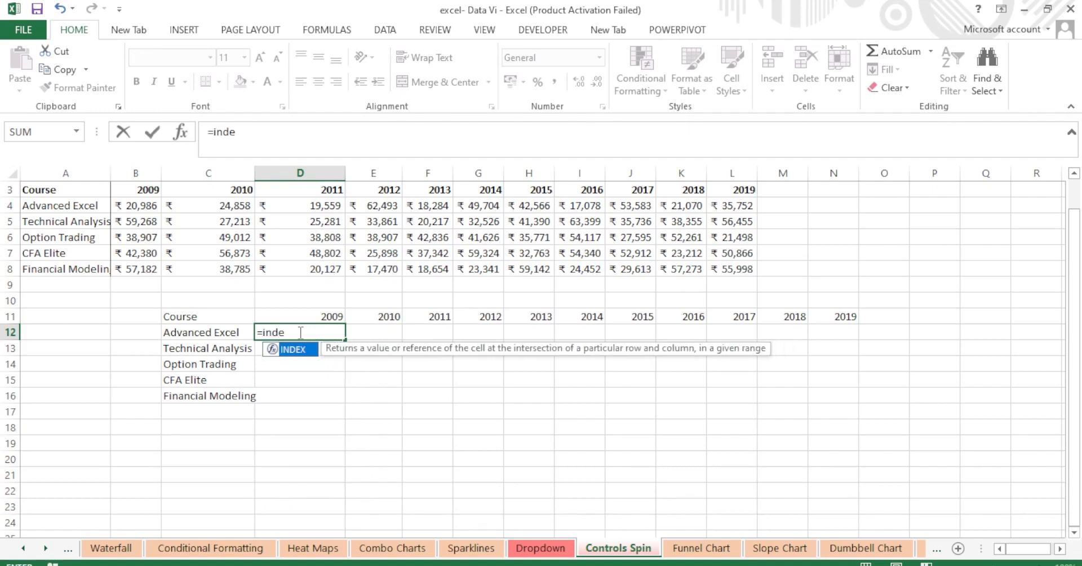
{"action": "key", "text": "Tab"}
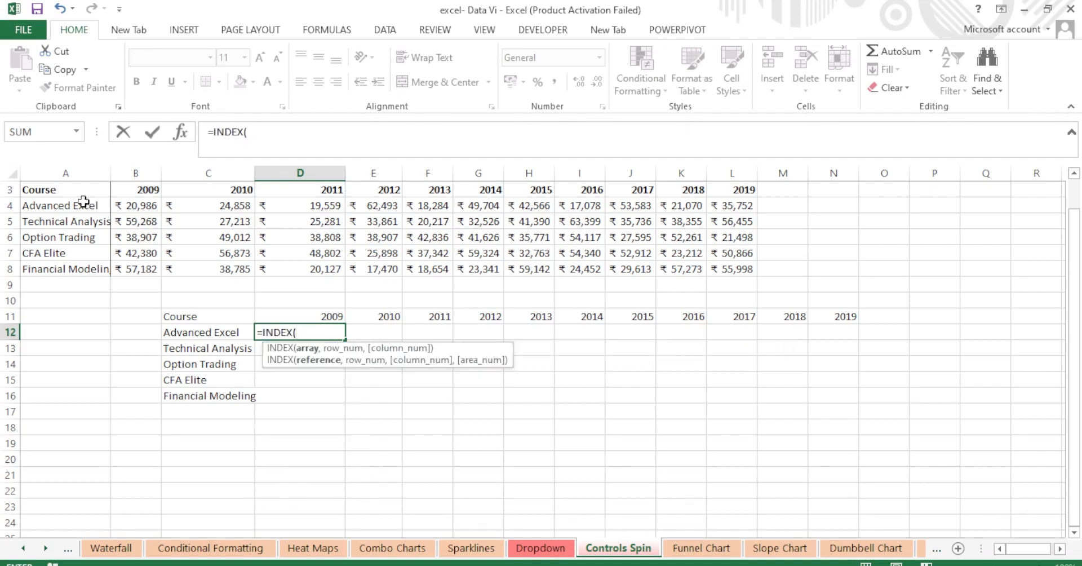
{"action": "left_click_drag", "start_coordinate": [55, 192], "coordinate": [748, 268]}
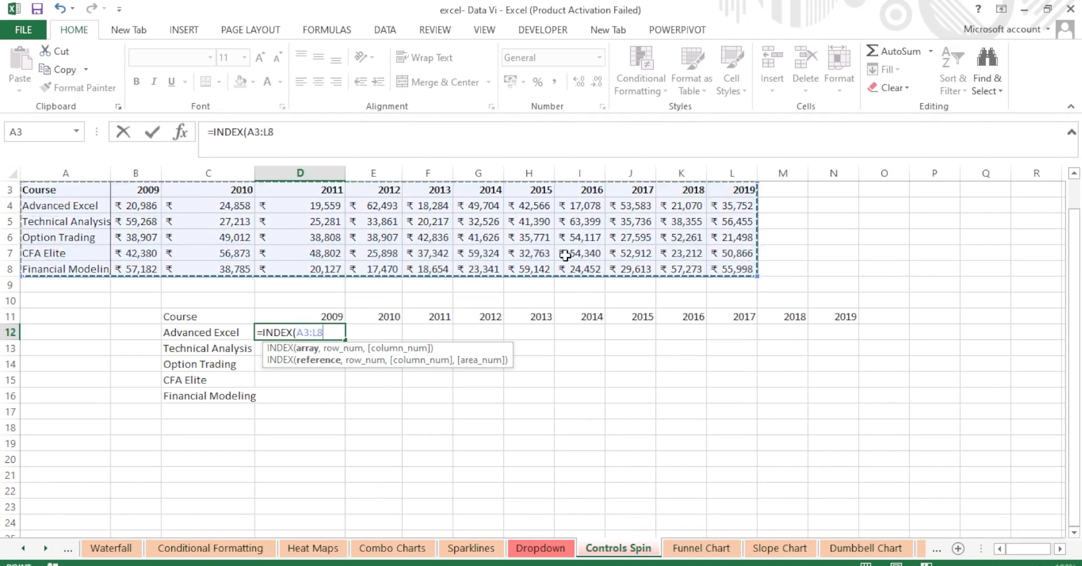
{"action": "type", "text": ","}
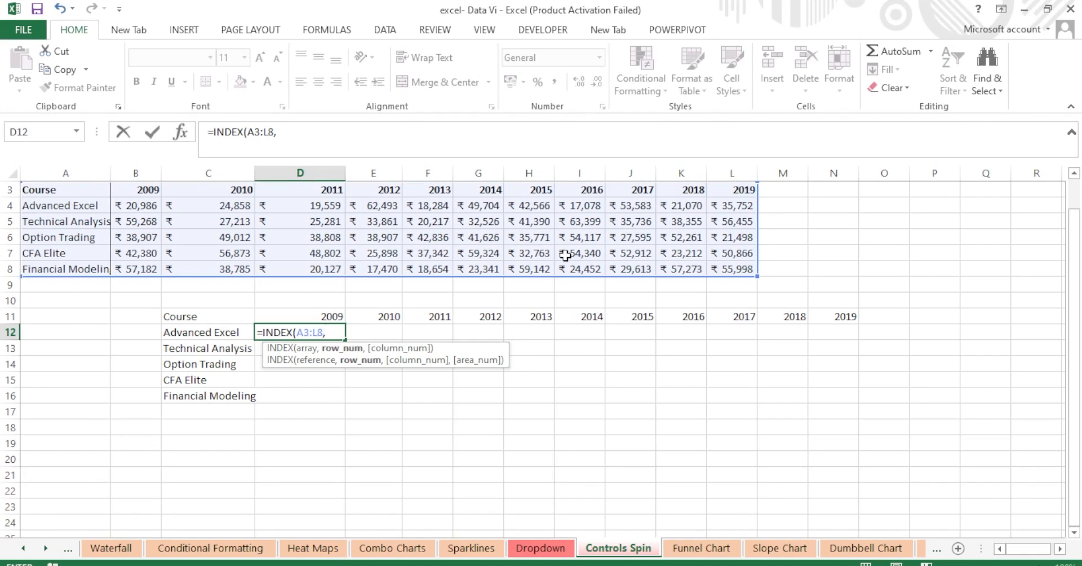
Add MATCH(D11,A3:L3,0) as the row argument of the INDEX formula in D12 and enter the formula with its closing parenthesis corrected
{"action": "type", "text": "match"}
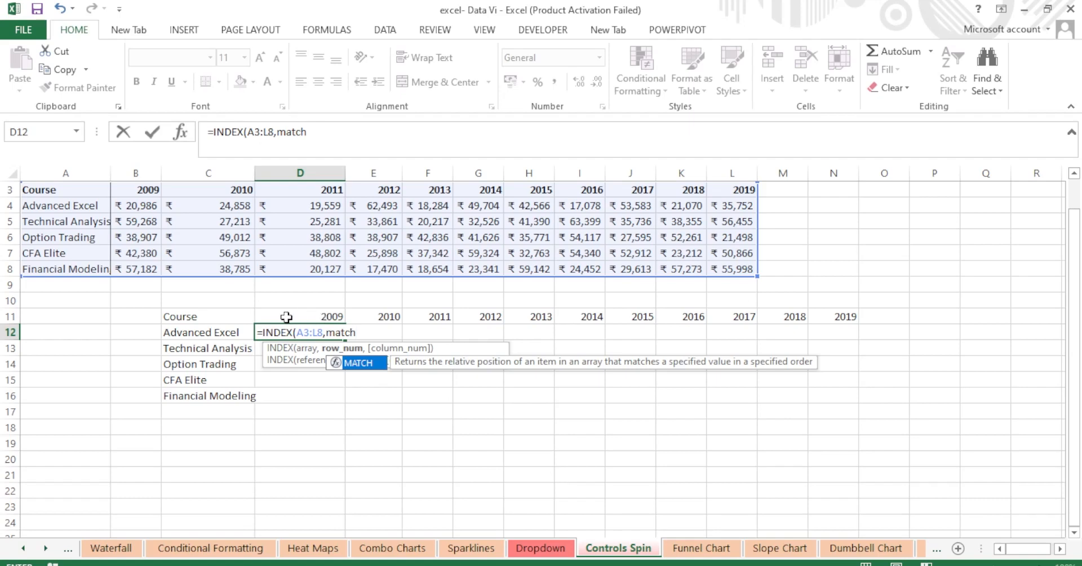
{"action": "left_click", "coordinate": [308, 318]}
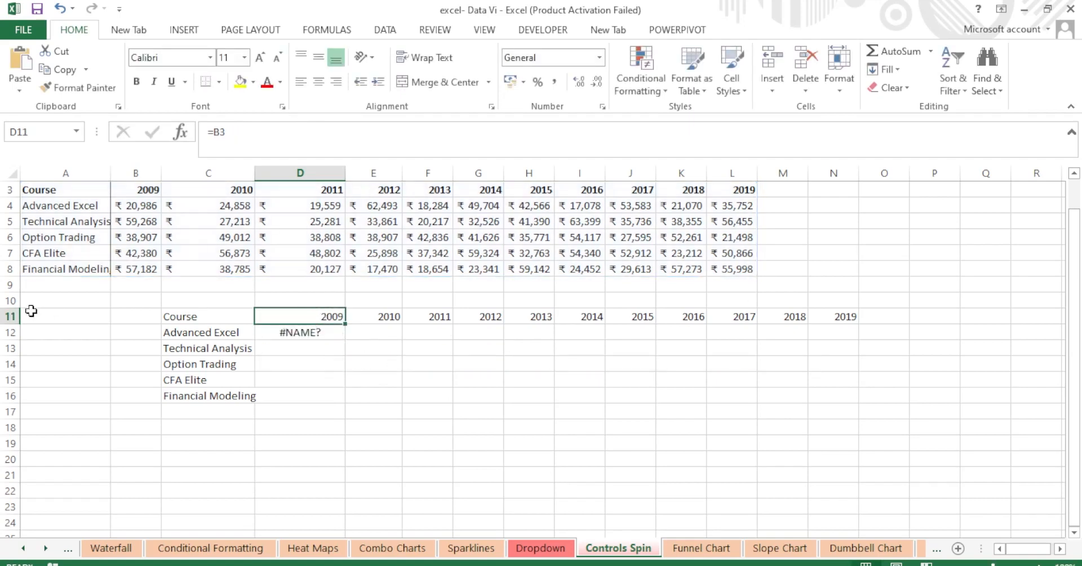
{"action": "double_click", "coordinate": [321, 331]}
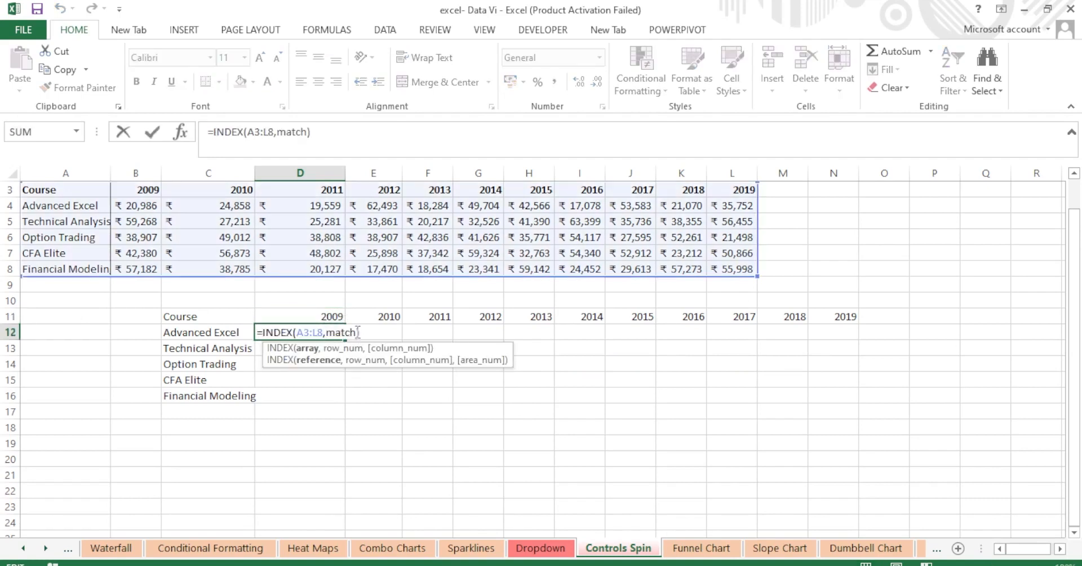
{"action": "left_click", "coordinate": [356, 331]}
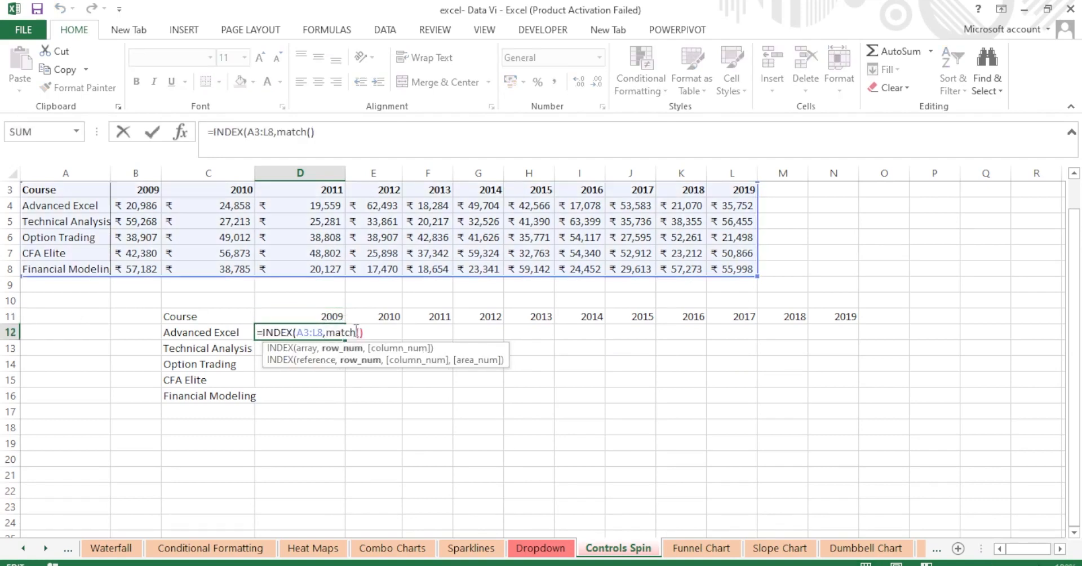
{"action": "type", "text": "("}
{"action": "left_click", "coordinate": [321, 313]}
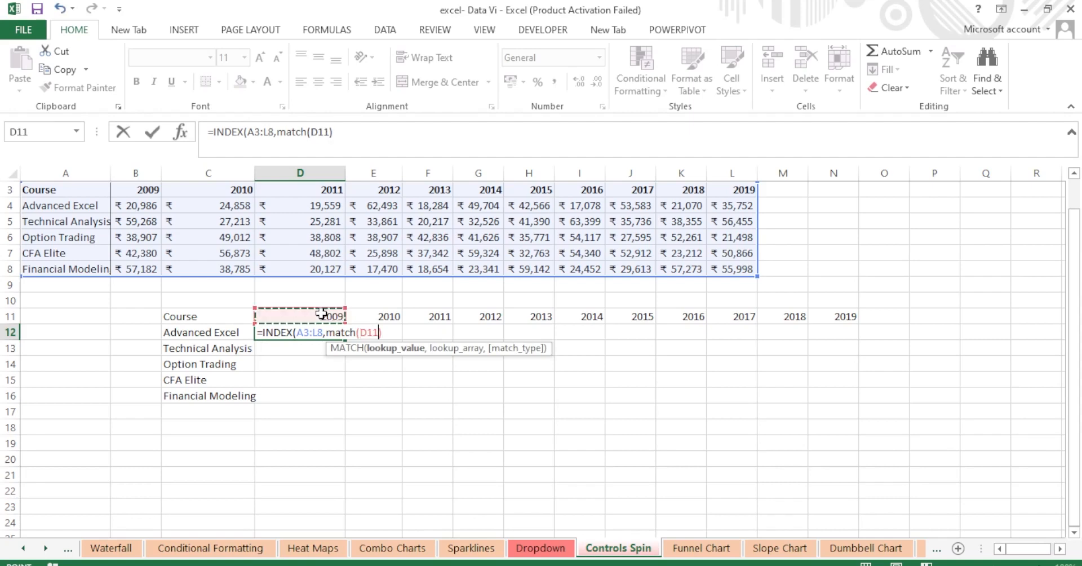
{"action": "type", "text": ","}
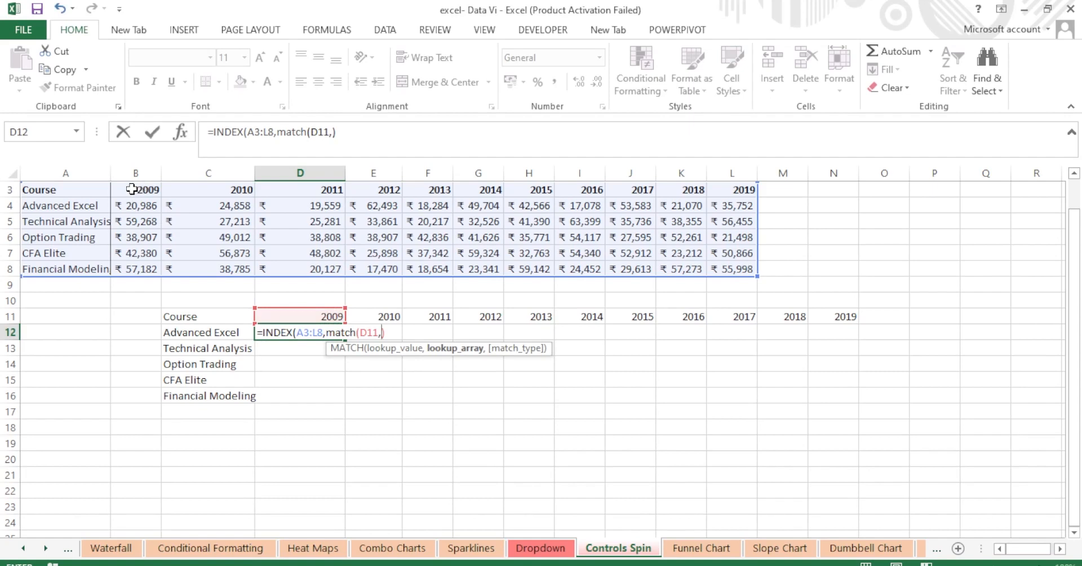
{"action": "left_click_drag", "start_coordinate": [64, 189], "coordinate": [577, 193]}
{"action": "left_click_drag", "start_coordinate": [755, 214], "coordinate": [754, 220]}
{"action": "type", "text": ",0"}
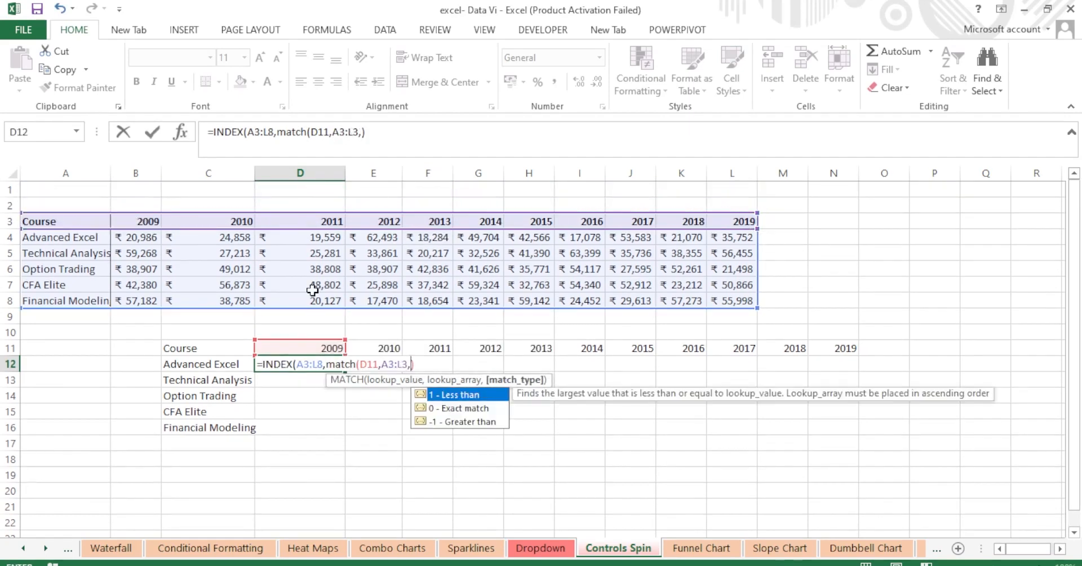
{"action": "key", "text": "Return"}
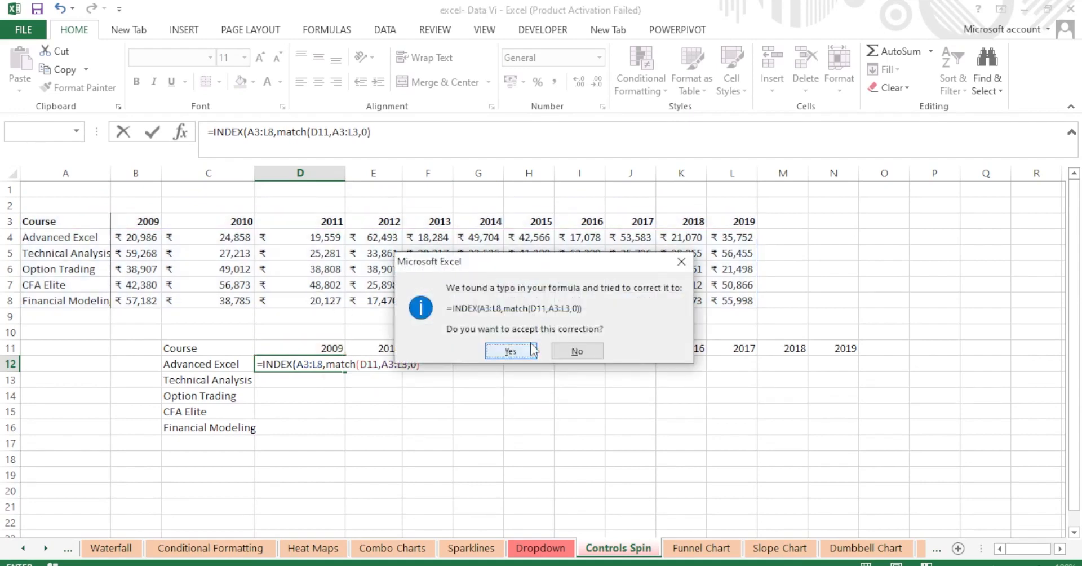
{"action": "left_click", "coordinate": [510, 350]}
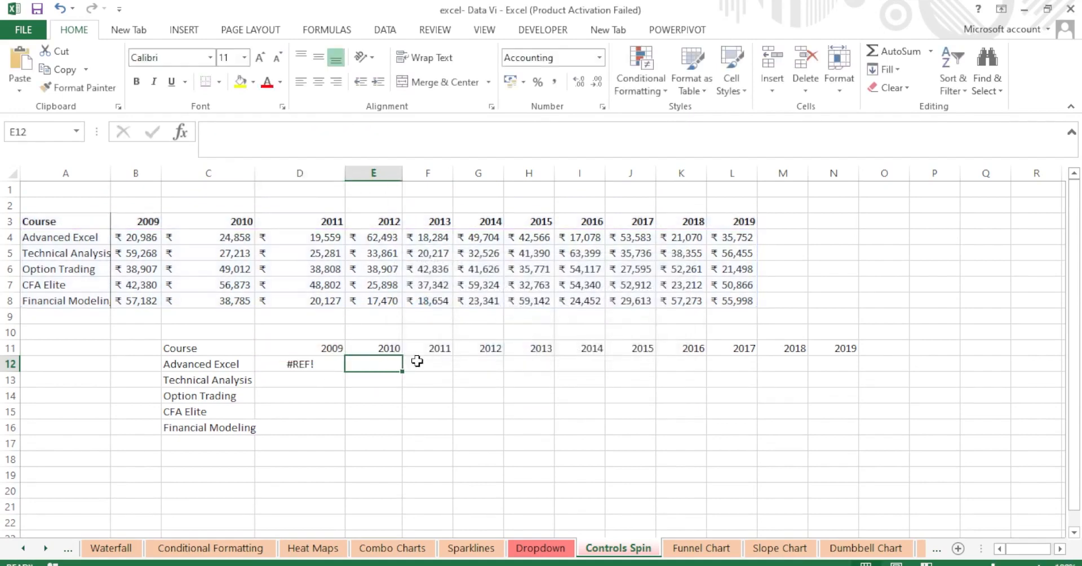
Add a second MATCH as the column argument of the D12 formula, using C12 as its lookup value
{"action": "double_click", "coordinate": [308, 363]}
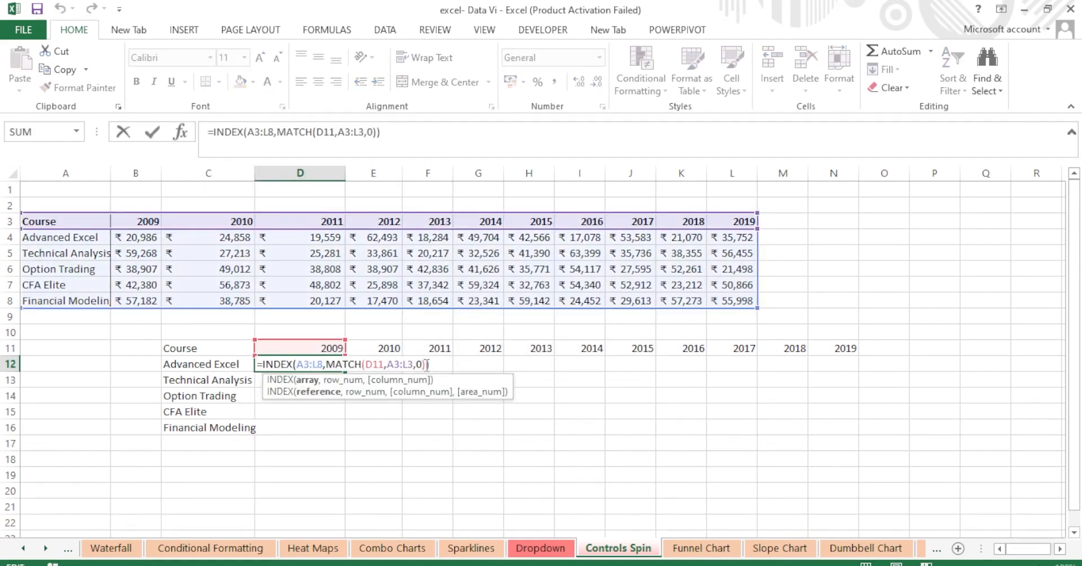
{"action": "left_click", "coordinate": [427, 364]}
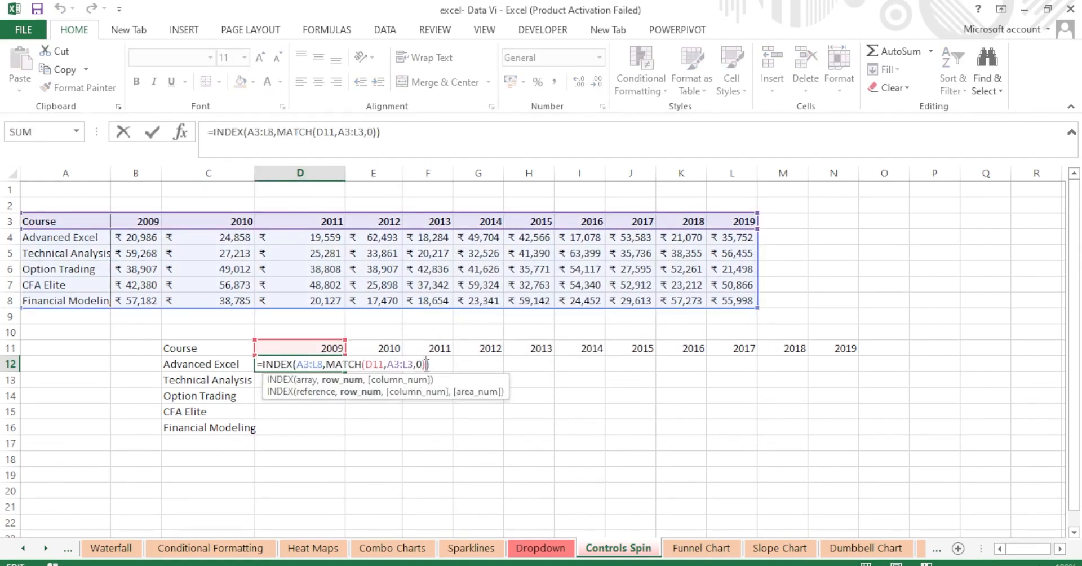
{"action": "type", "text": ",match"}
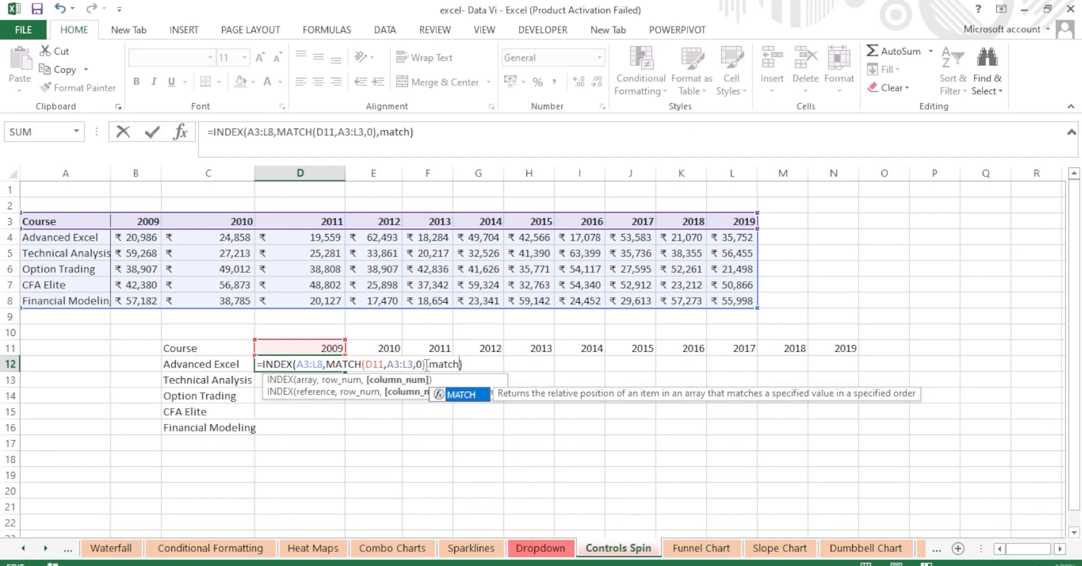
{"action": "key", "text": "Tab"}
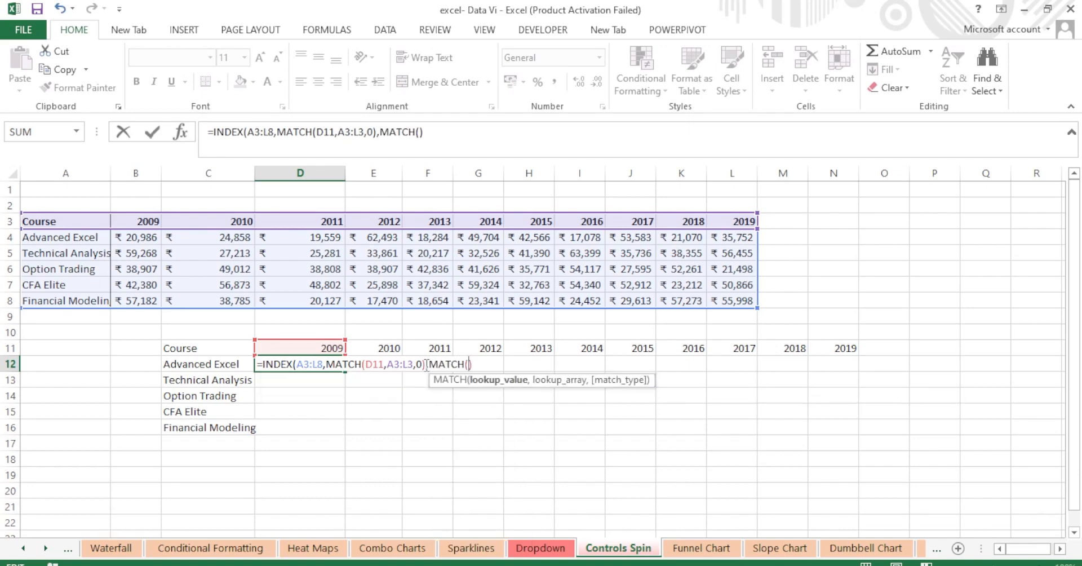
{"action": "left_click", "coordinate": [217, 365]}
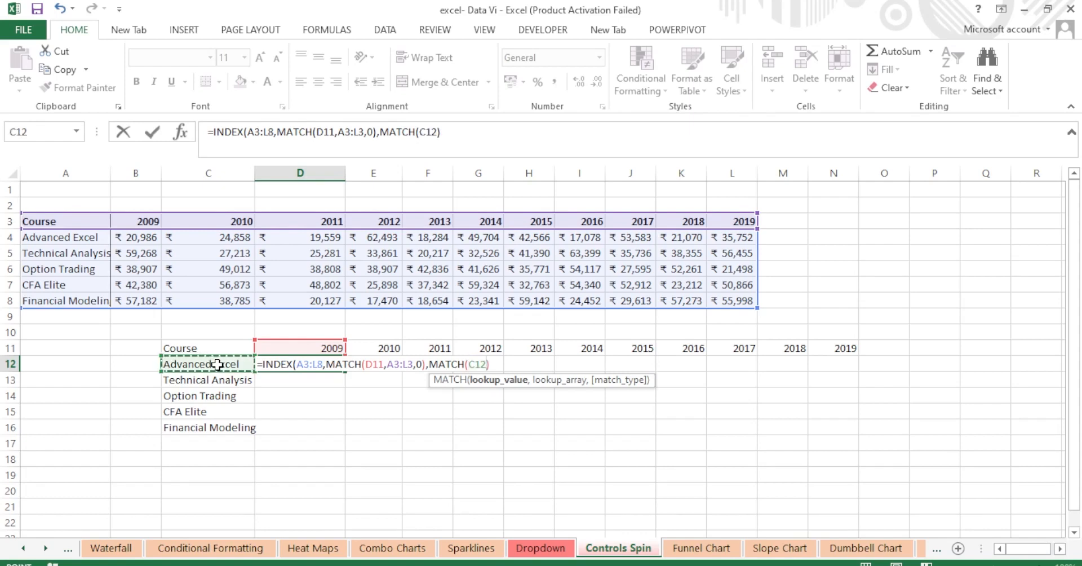
{"action": "type", "text": ","}
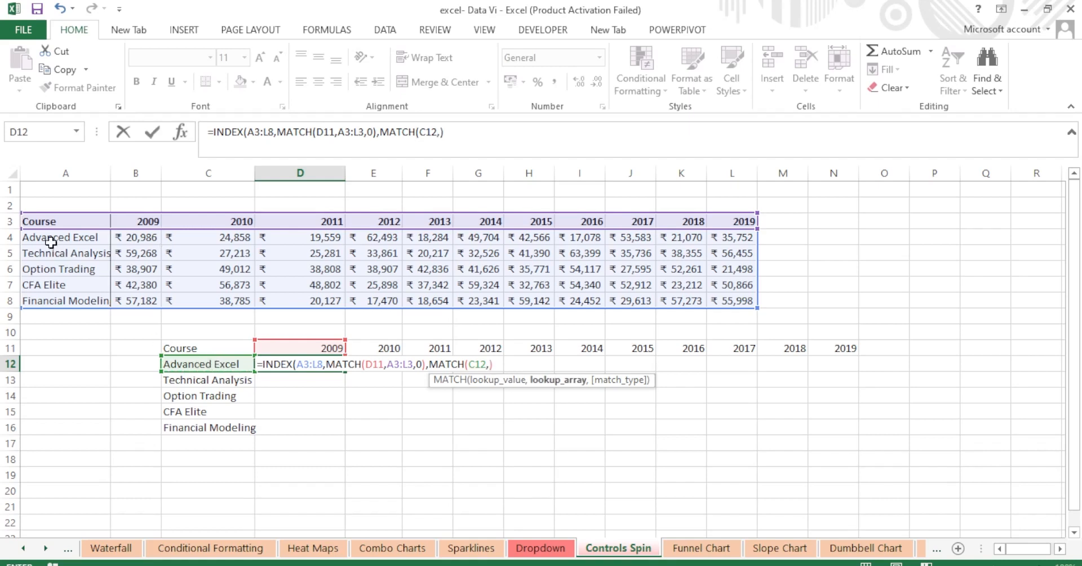
{"action": "left_click_drag", "start_coordinate": [48, 228], "coordinate": [21, 222]}
Replace the lookup references in the first MATCH of the D12 formula with A3:A8, keeping match type 0
{"action": "left_click", "coordinate": [415, 365]}
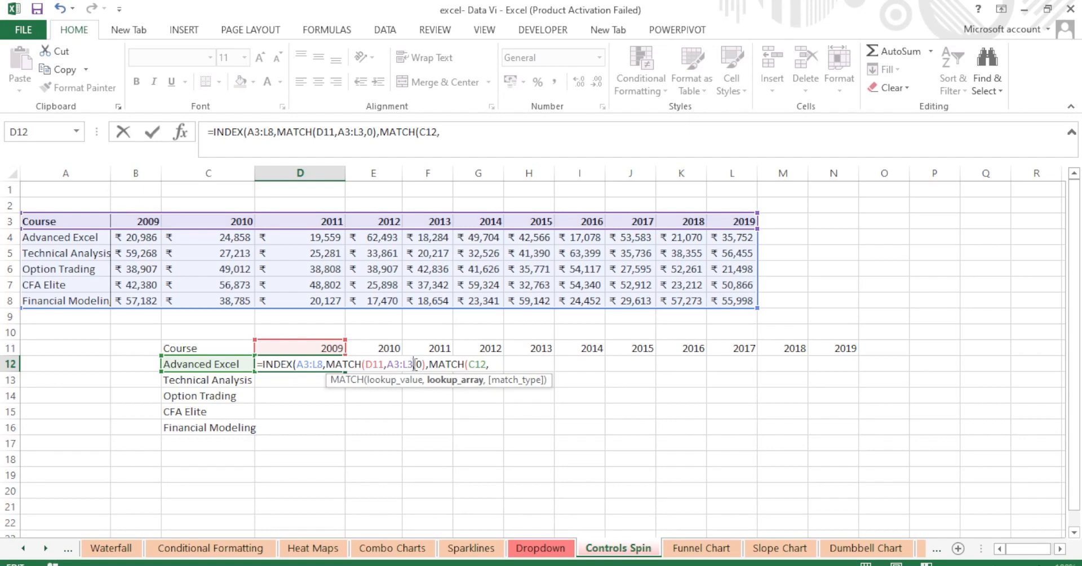
{"action": "key", "text": "BackSpace"}
{"action": "key", "text": "BackSpace"}
{"action": "key", "text": "BackSpace"}
{"action": "key", "text": "BackSpace"}
{"action": "key", "text": "BackSpace"}
{"action": "key", "text": "BackSpace"}
{"action": "key", "text": "BackSpace"}
{"action": "key", "text": "BackSpace"}
{"action": "key", "text": "BackSpace"}
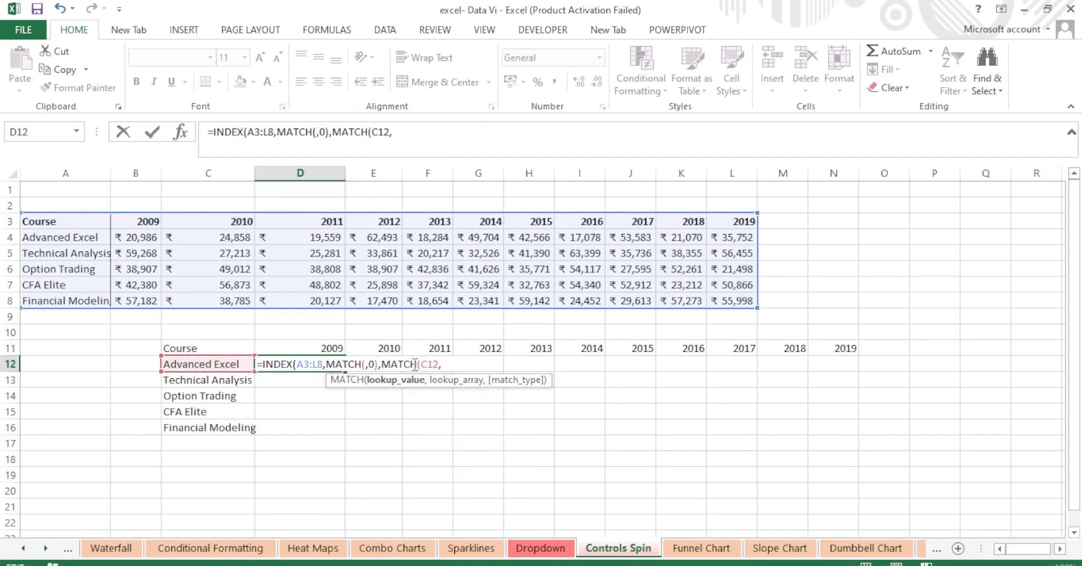
{"action": "left_click", "coordinate": [194, 364]}
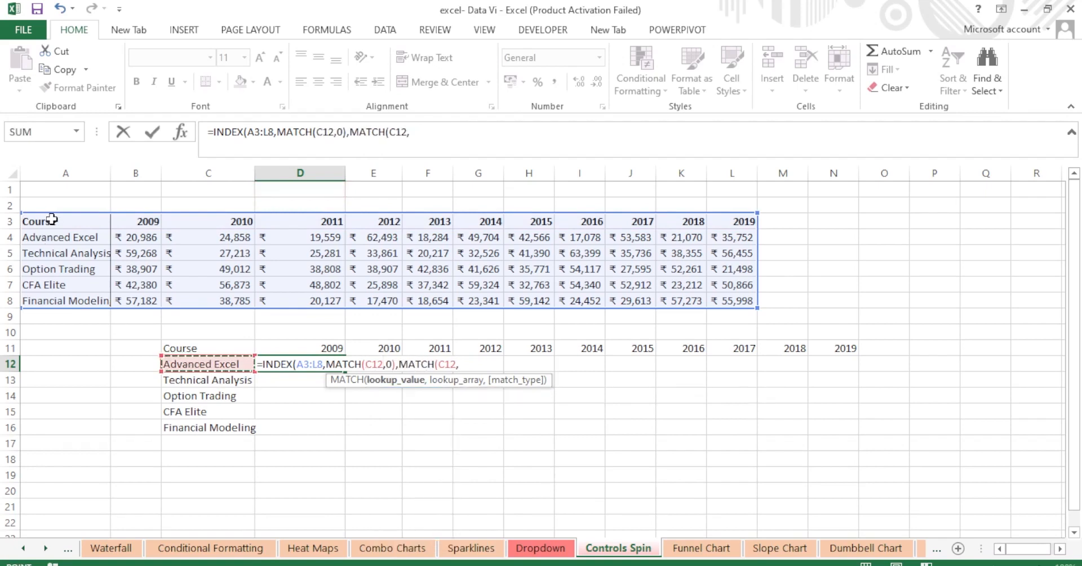
{"action": "left_click_drag", "start_coordinate": [52, 219], "coordinate": [49, 304]}
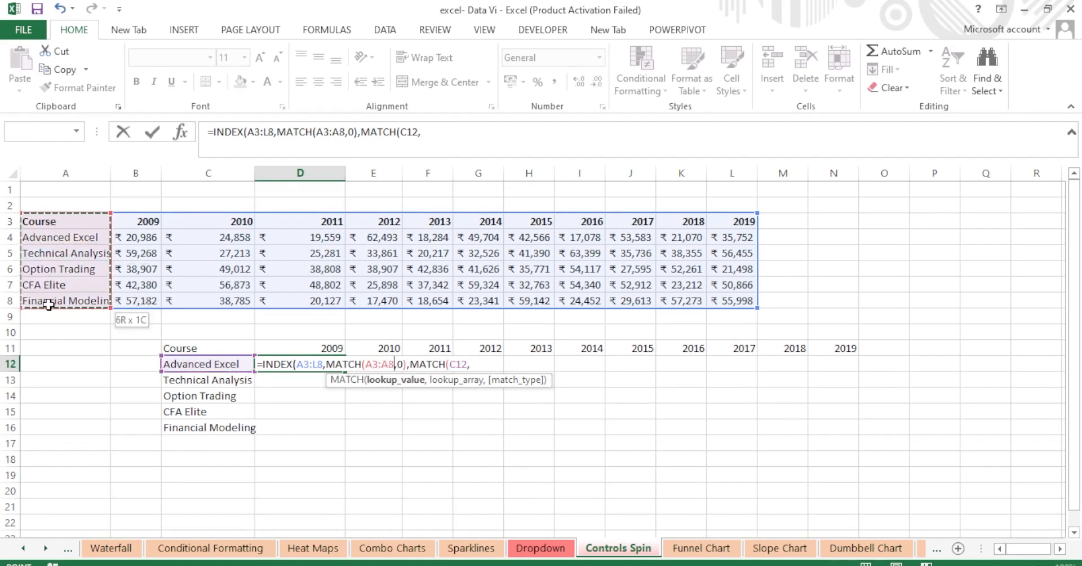
Rewrite the second MATCH in D12 as MATCH(D11,A3:L3,0) and enter the formula
{"action": "left_click", "coordinate": [470, 363]}
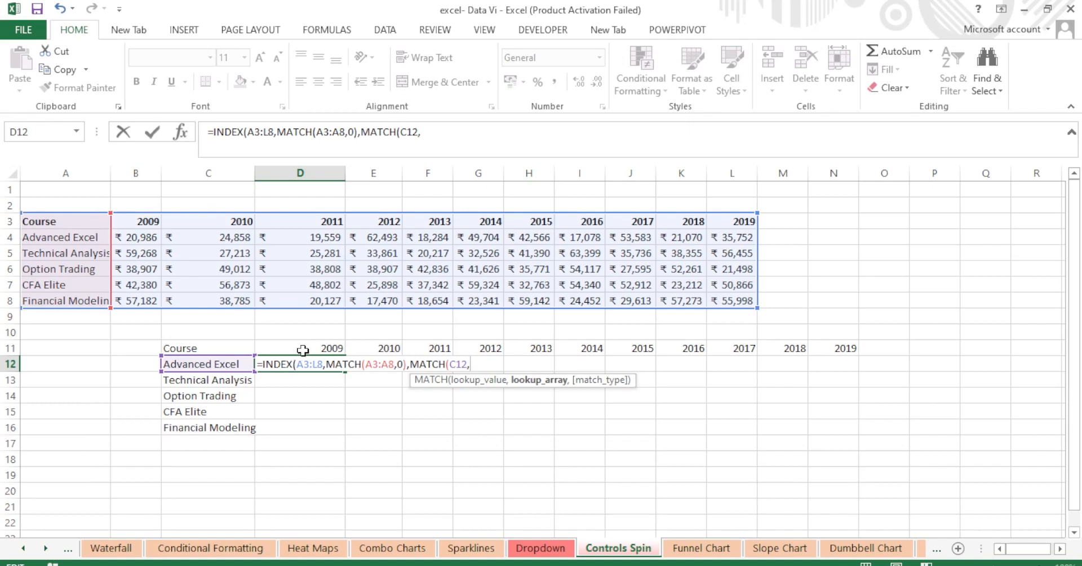
{"action": "key", "text": "BackSpace"}
{"action": "key", "text": "BackSpace"}
{"action": "key", "text": "BackSpace"}
{"action": "key", "text": "BackSpace"}
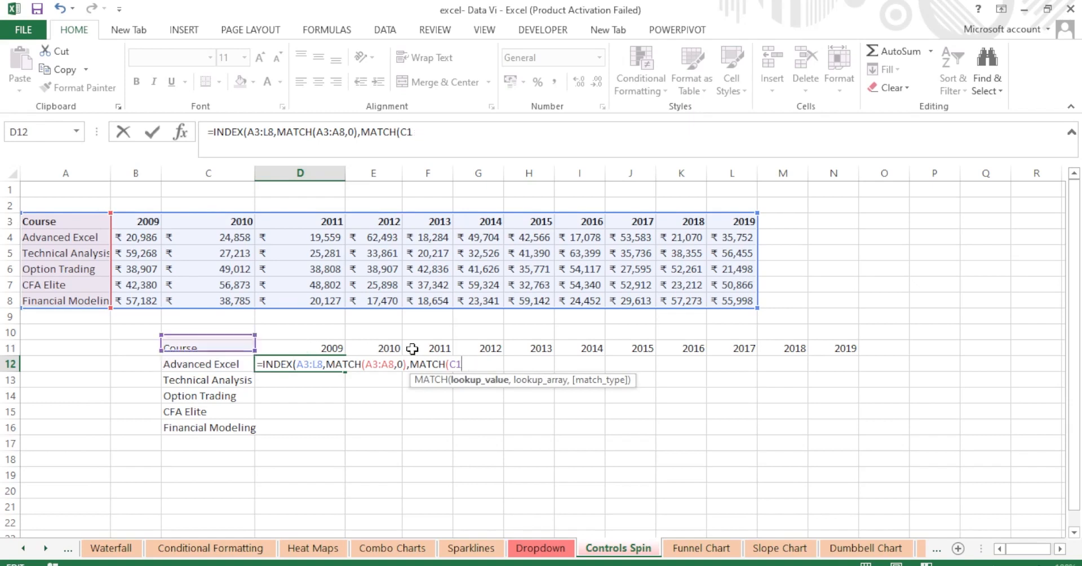
{"action": "left_click", "coordinate": [311, 348]}
{"action": "type", "text": ","}
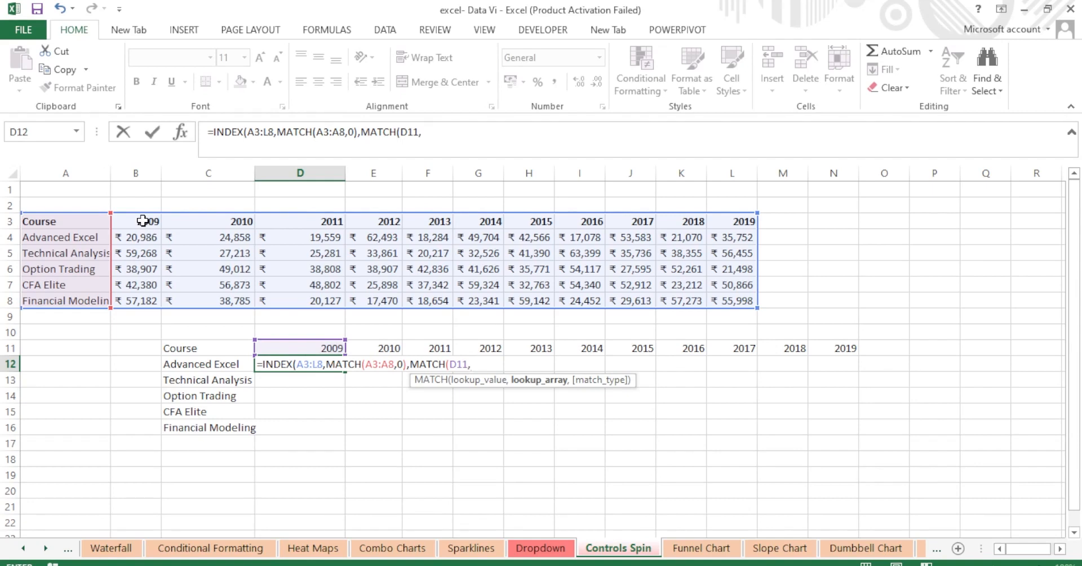
{"action": "left_click_drag", "start_coordinate": [72, 218], "coordinate": [737, 226]}
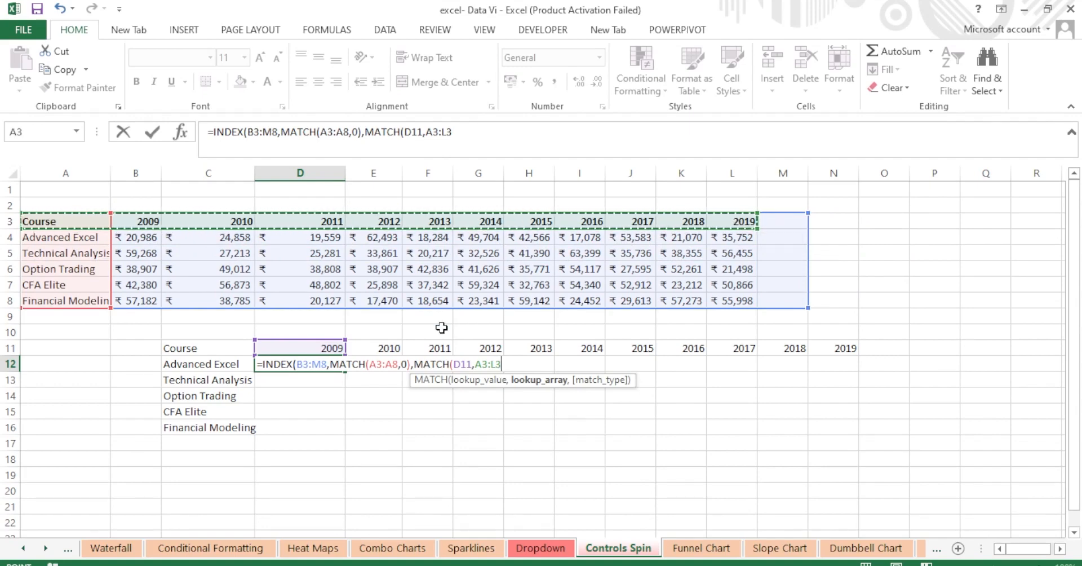
{"action": "type", "text": ",0"}
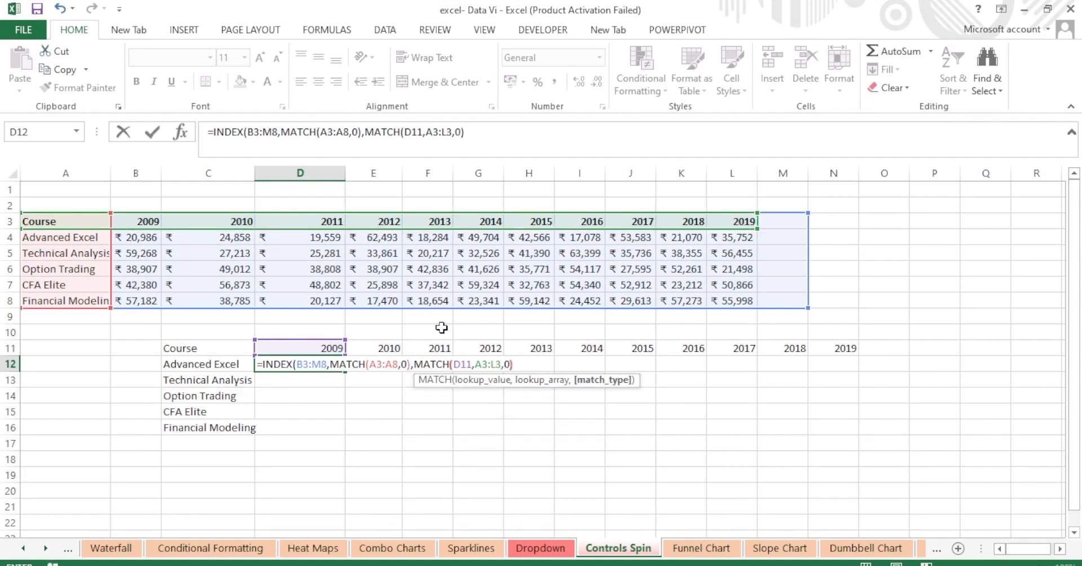
{"action": "key", "text": "Return"}
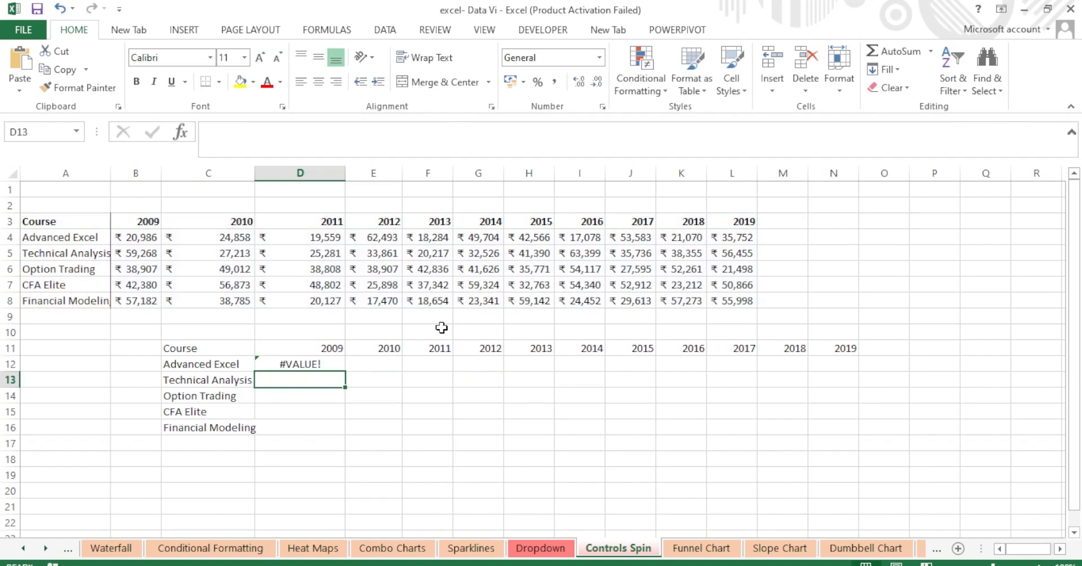
Set the INDEX array in the D12 formula back to A3:L8 and enter the formula
{"action": "left_click", "coordinate": [299, 364]}
{"action": "double_click", "coordinate": [335, 365]}
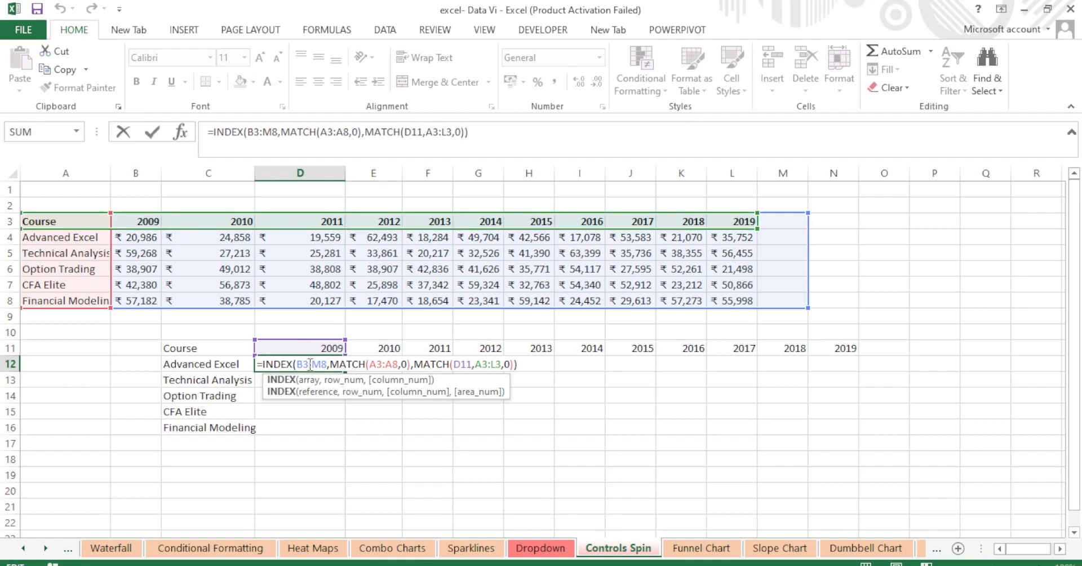
{"action": "left_click", "coordinate": [327, 365]}
{"action": "key", "text": "BackSpace"}
{"action": "key", "text": "BackSpace"}
{"action": "key", "text": "BackSpace"}
{"action": "key", "text": "BackSpace"}
{"action": "key", "text": "BackSpace"}
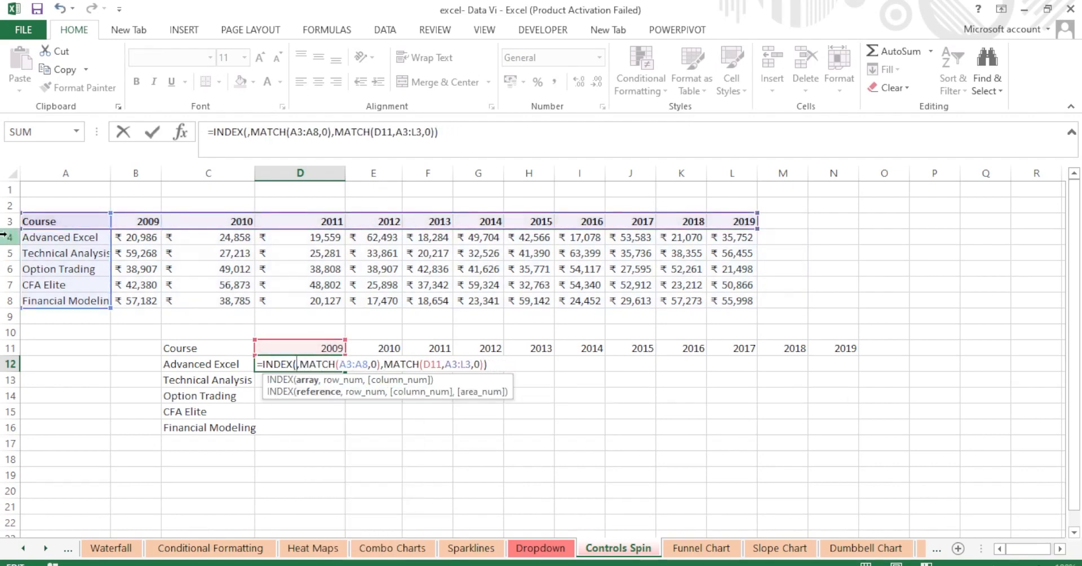
{"action": "left_click", "coordinate": [49, 219]}
{"action": "left_click_drag", "start_coordinate": [187, 249], "coordinate": [718, 296]}
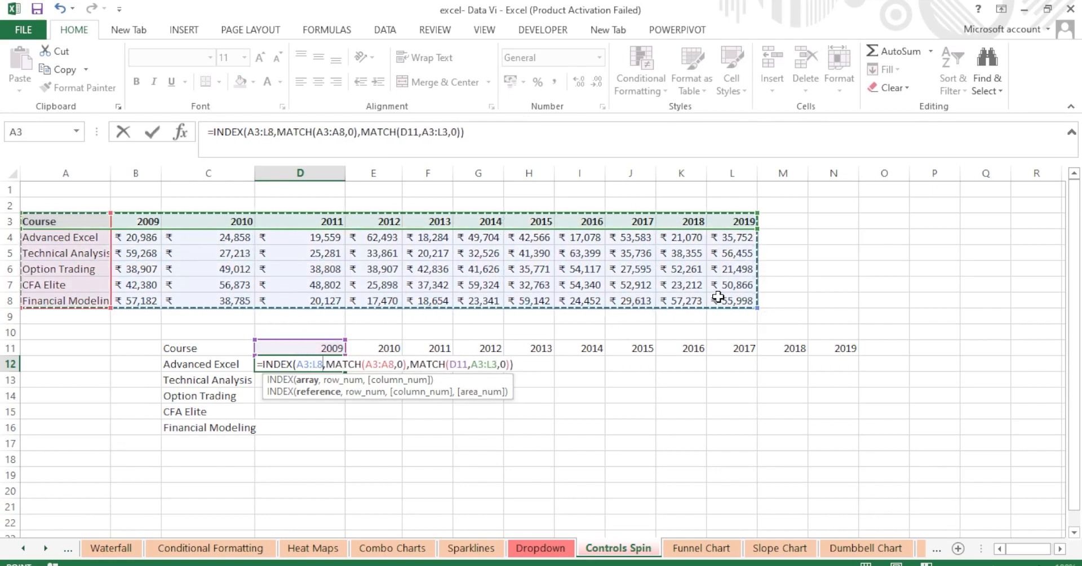
{"action": "key", "text": "Return"}
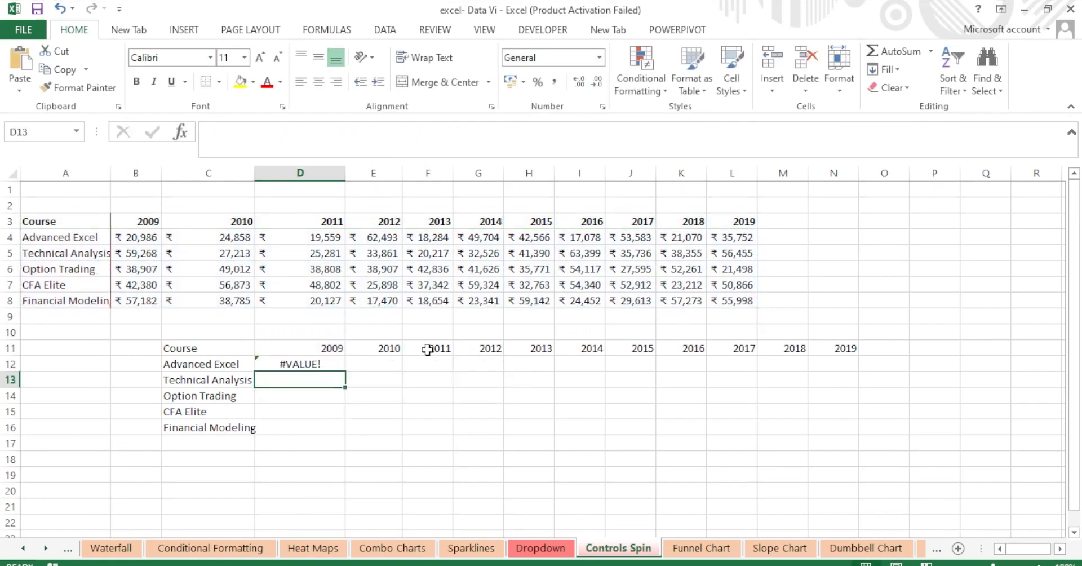
Insert C12 as the lookup value of the first MATCH in the D12 formula and enter it
{"action": "double_click", "coordinate": [324, 364]}
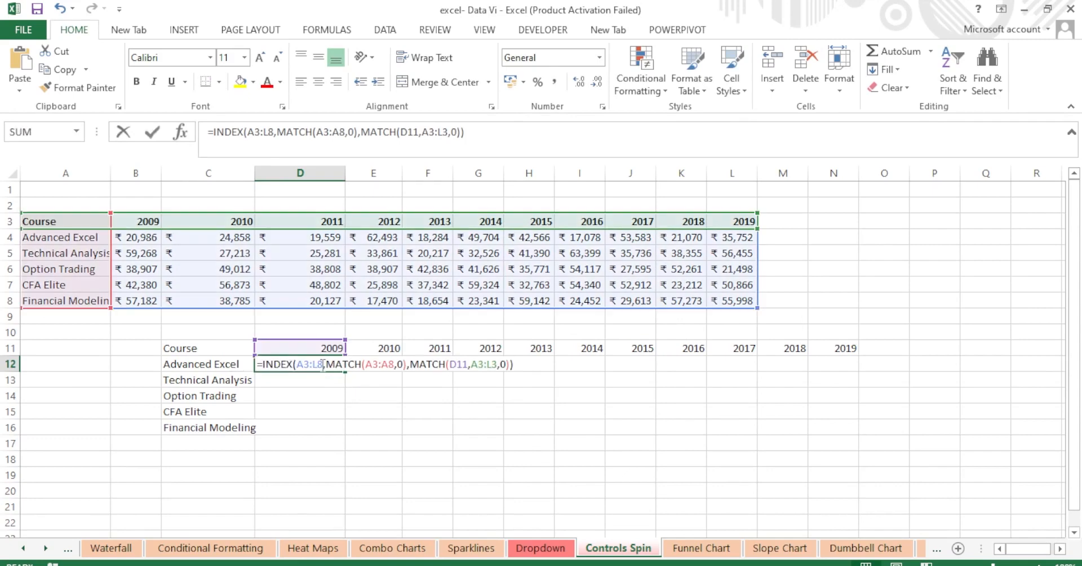
{"action": "left_click", "coordinate": [367, 364]}
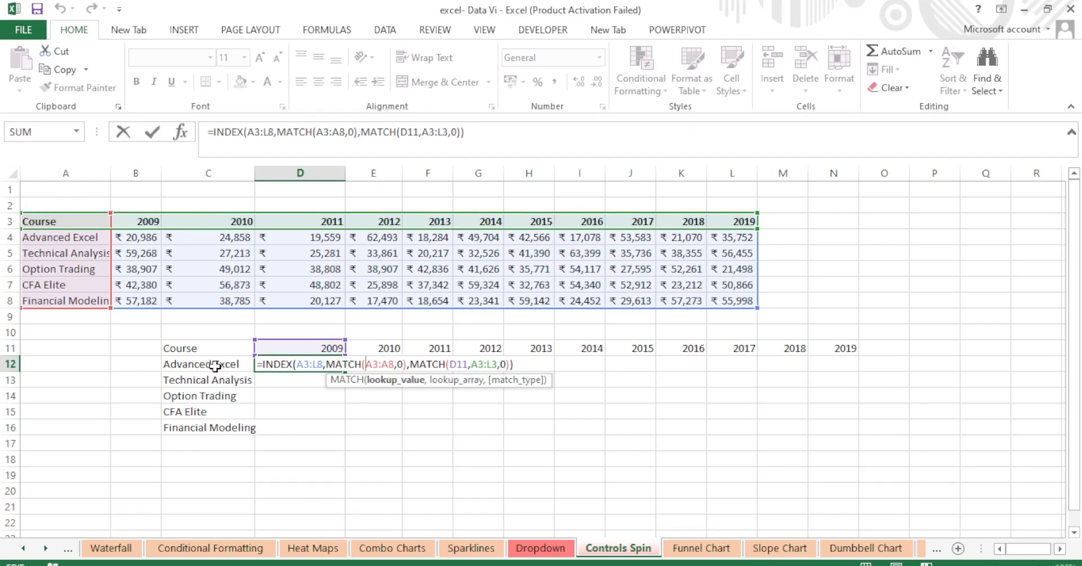
{"action": "type", "text": ","}
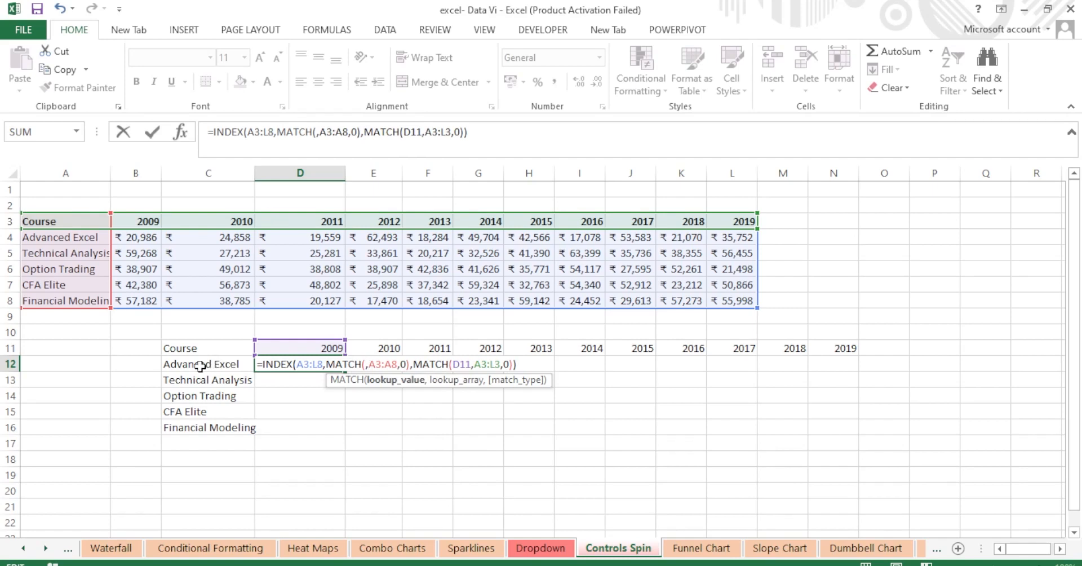
{"action": "left_click", "coordinate": [200, 364]}
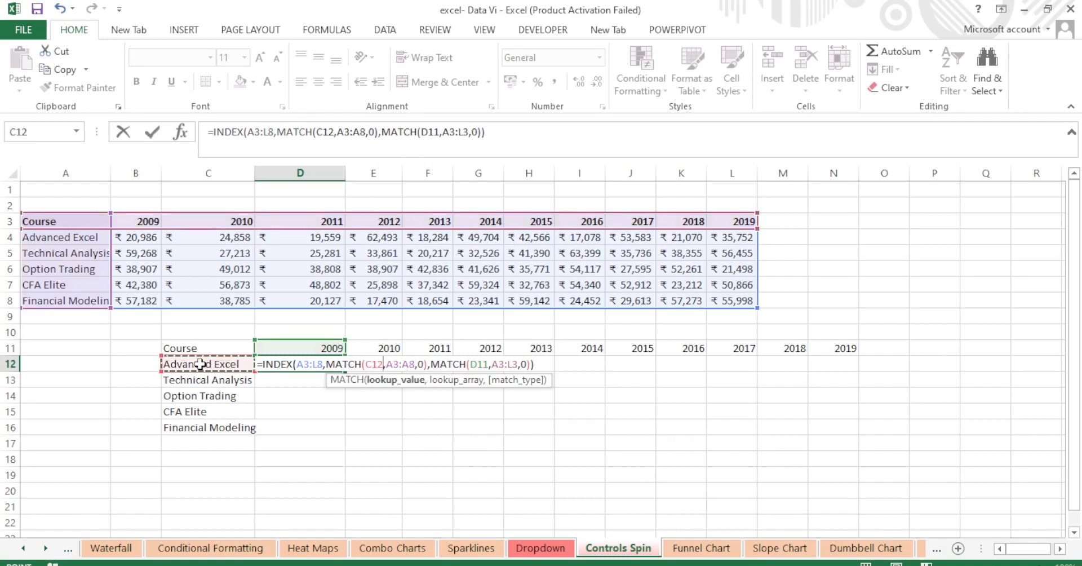
{"action": "key", "text": "Return"}
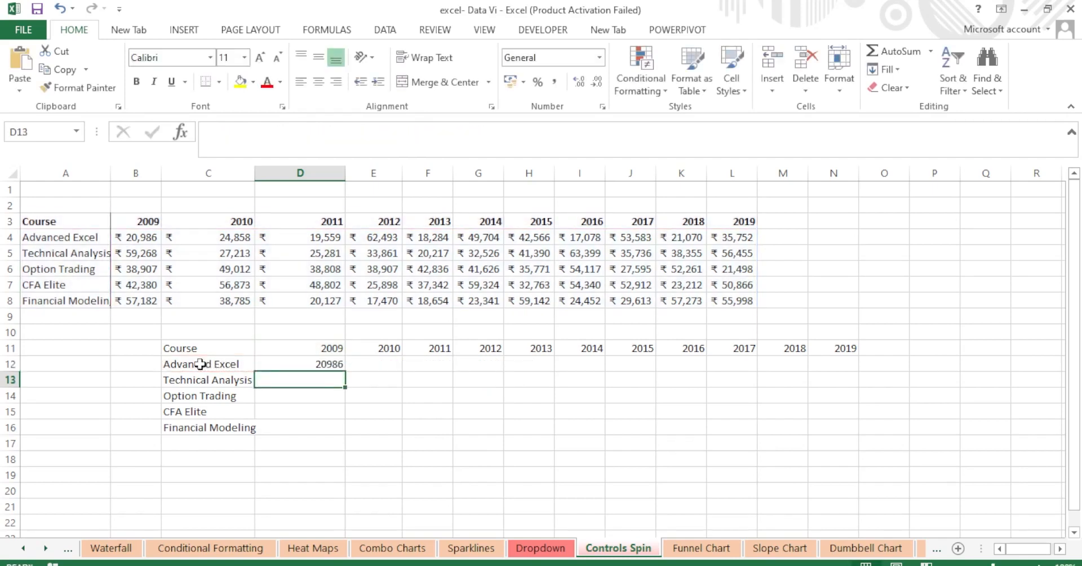
Fill the D12 INDEX-MATCH formula down through D16 for the remaining courses
{"action": "left_click", "coordinate": [302, 363]}
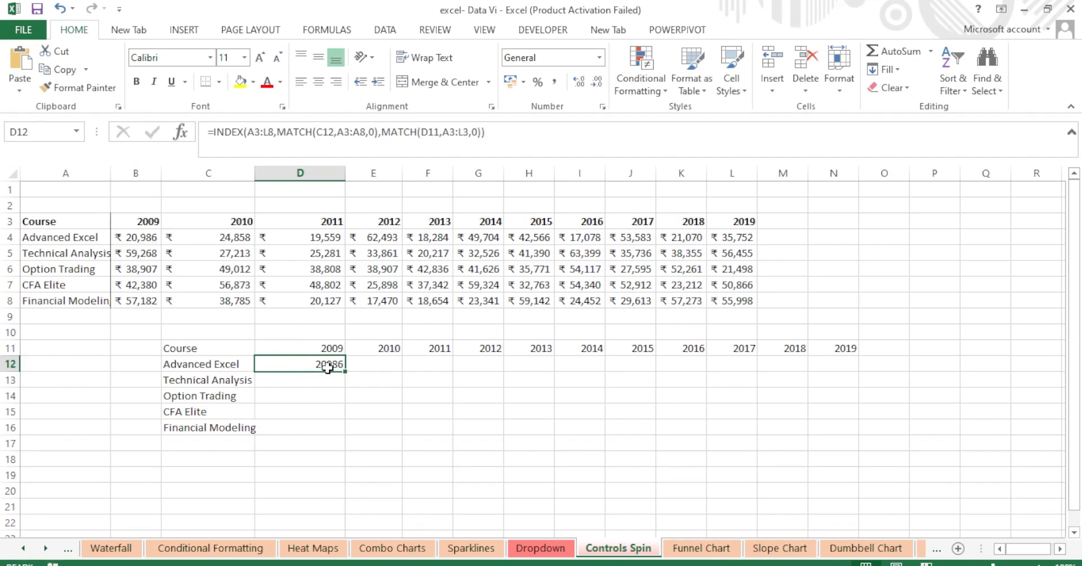
{"action": "left_click_drag", "start_coordinate": [343, 372], "coordinate": [345, 435]}
{"action": "left_click", "coordinate": [86, 374]}
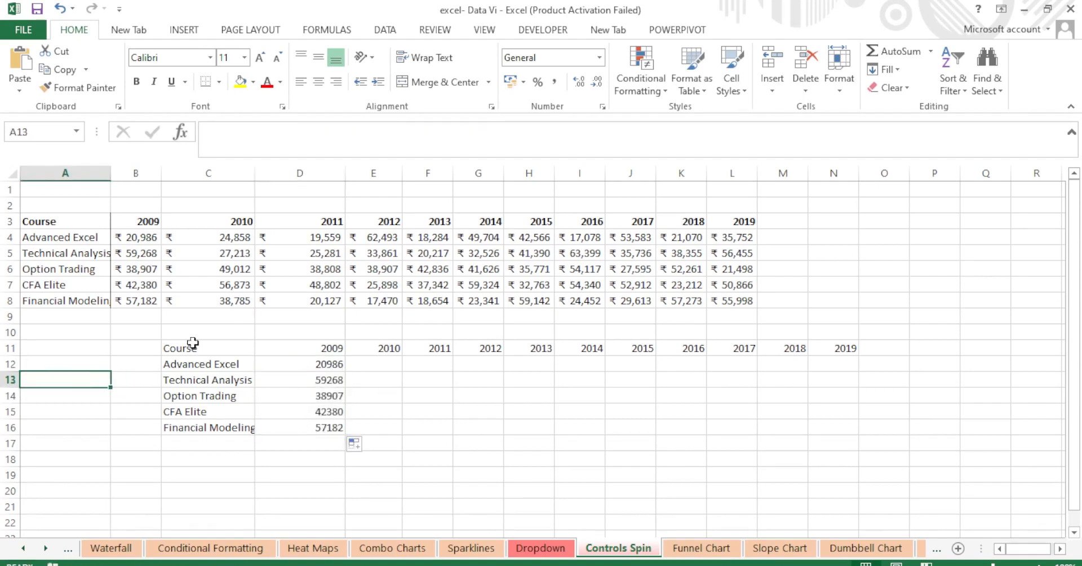
Clear the extra year headings in E11:N11, keeping only the one in D11
{"action": "left_click_drag", "start_coordinate": [376, 347], "coordinate": [838, 345]}
{"action": "key", "text": "Delete"}
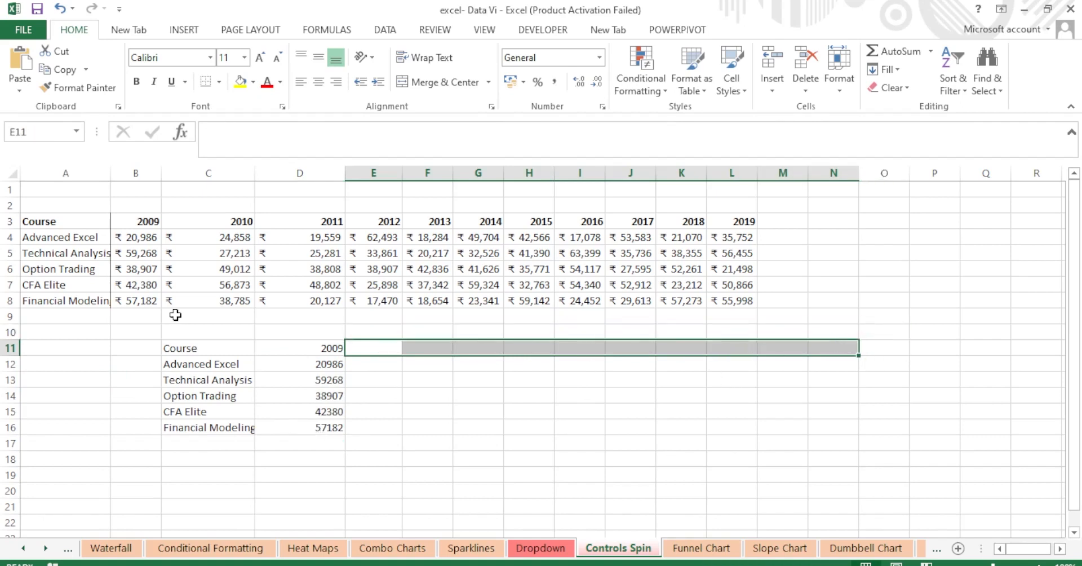
{"action": "left_click", "coordinate": [523, 382]}
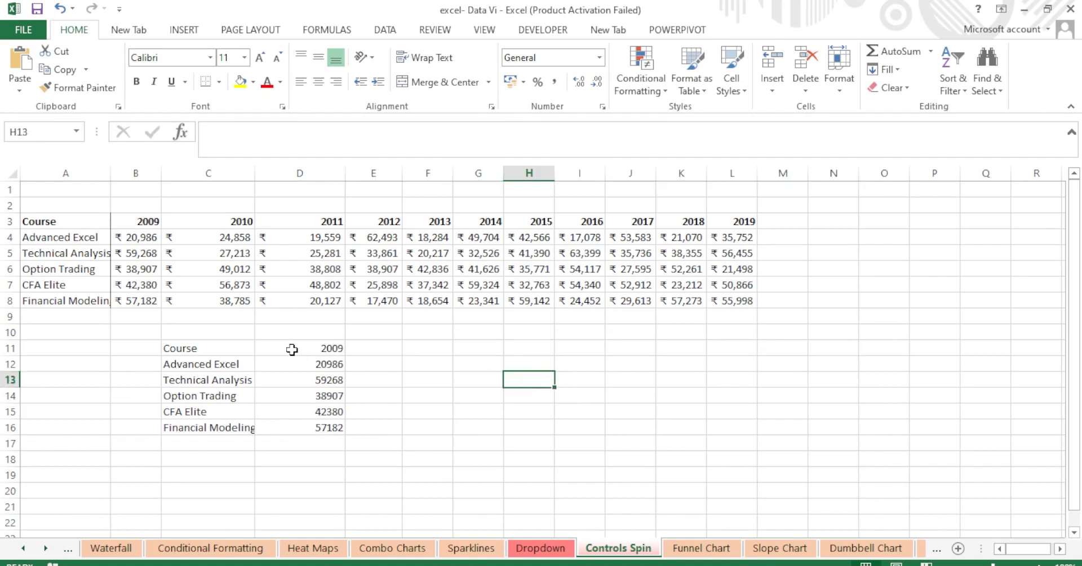
{"action": "left_click", "coordinate": [310, 349]}
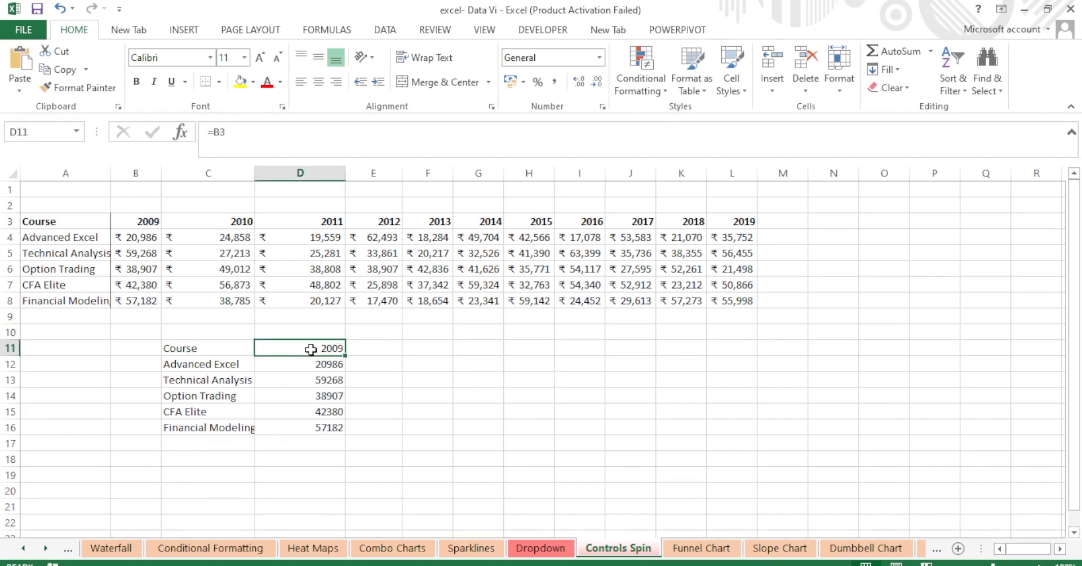
{"action": "left_click", "coordinate": [420, 342]}
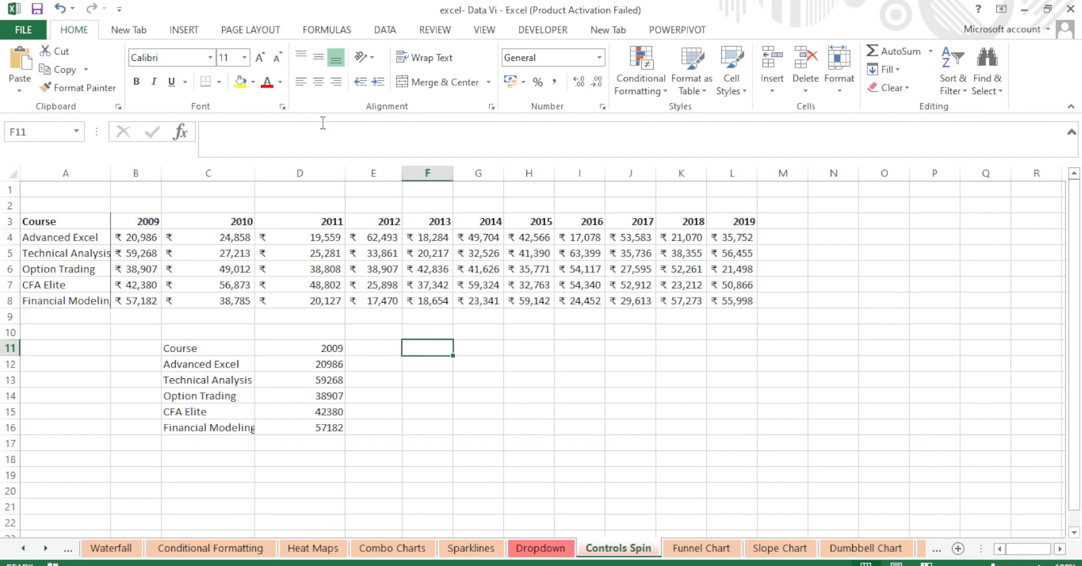
Check the ribbon customization options to see whether Developer is enabled, leaving the settings as they are
{"action": "left_click", "coordinate": [385, 29]}
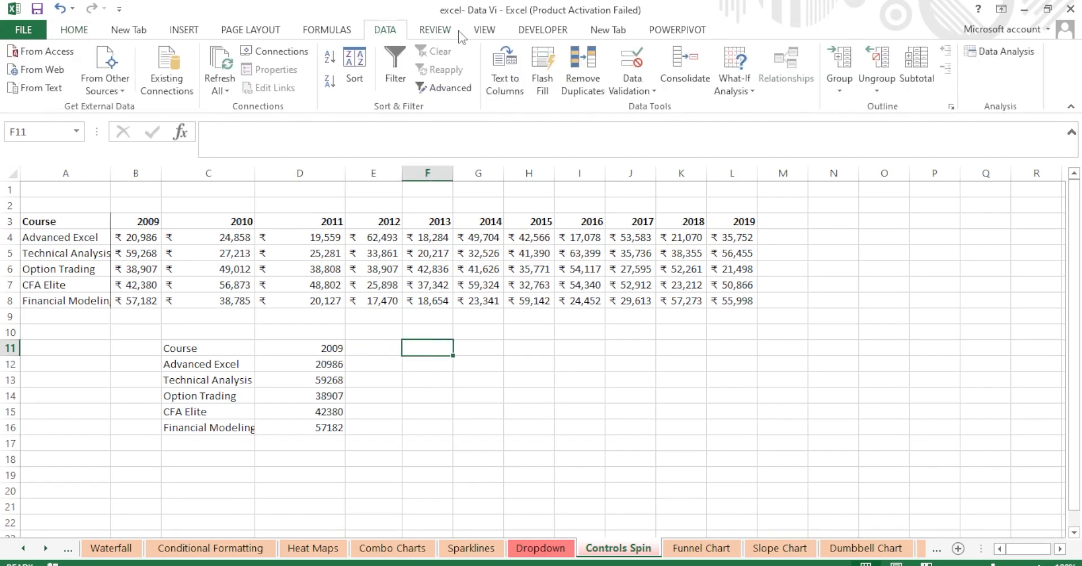
{"action": "left_click", "coordinate": [535, 30]}
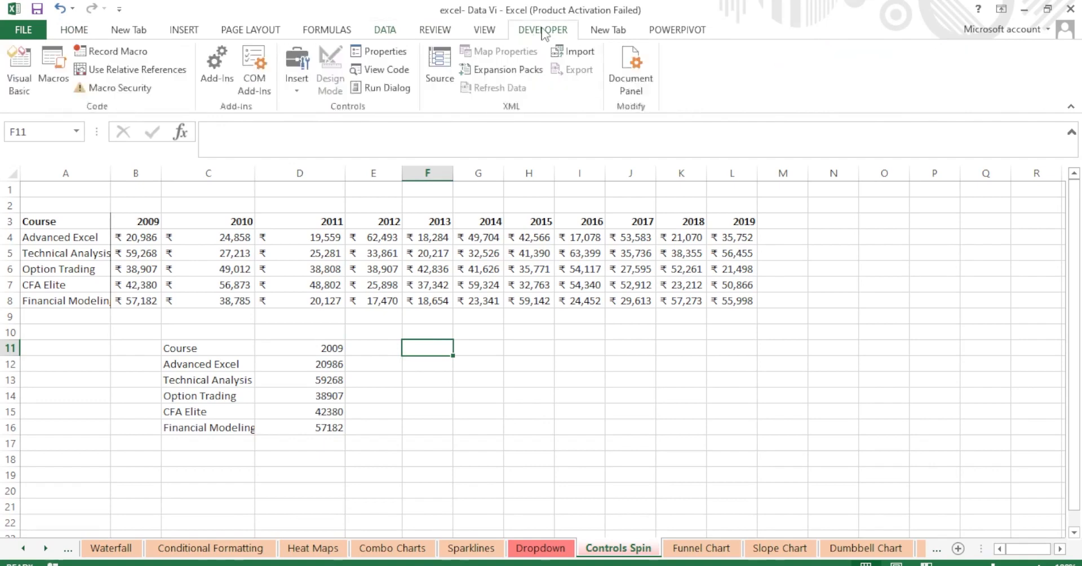
{"action": "left_click", "coordinate": [27, 34]}
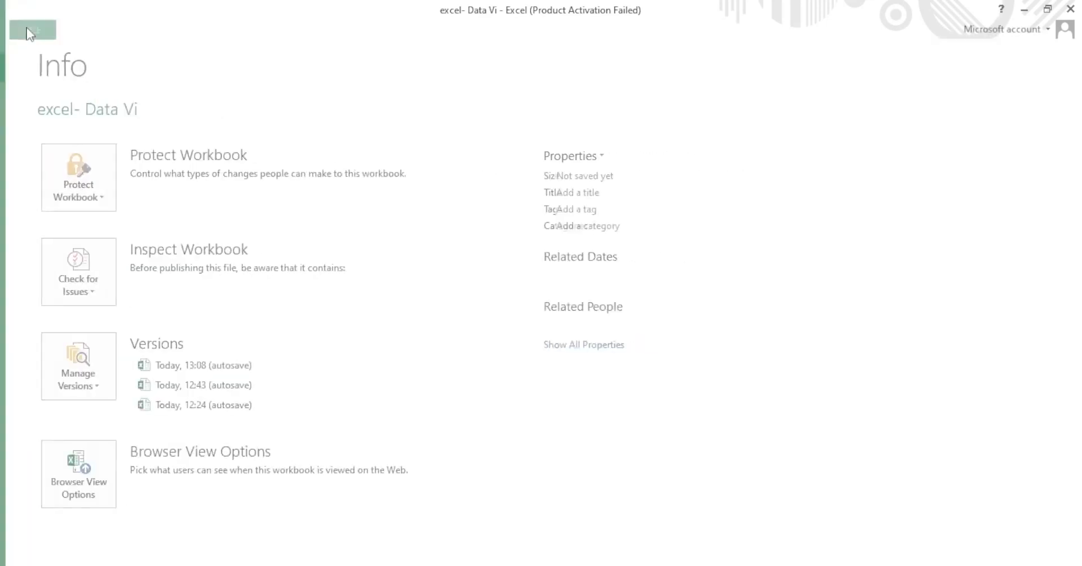
{"action": "left_click", "coordinate": [27, 34]}
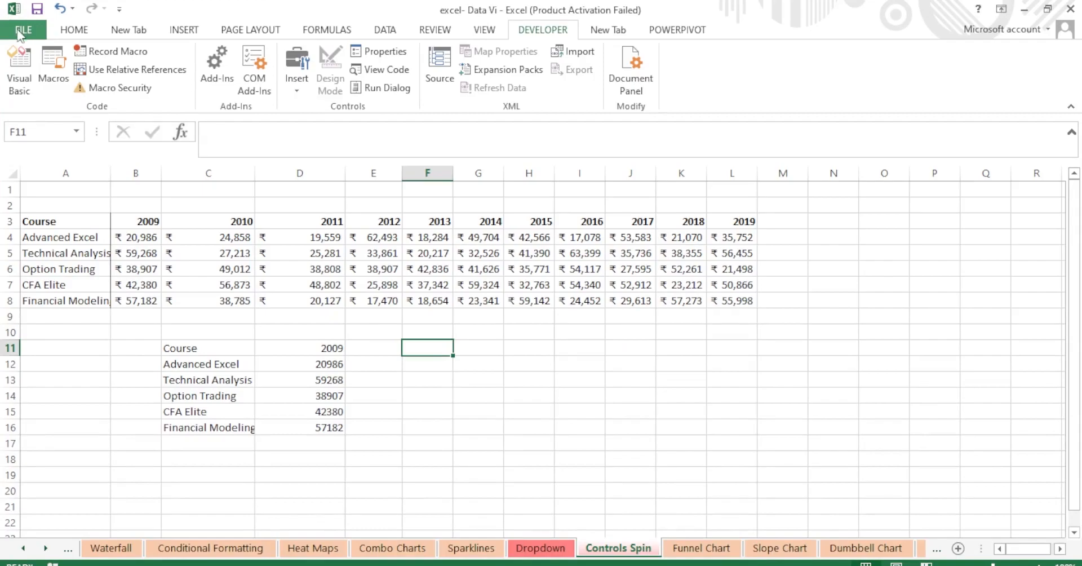
{"action": "left_click", "coordinate": [20, 34]}
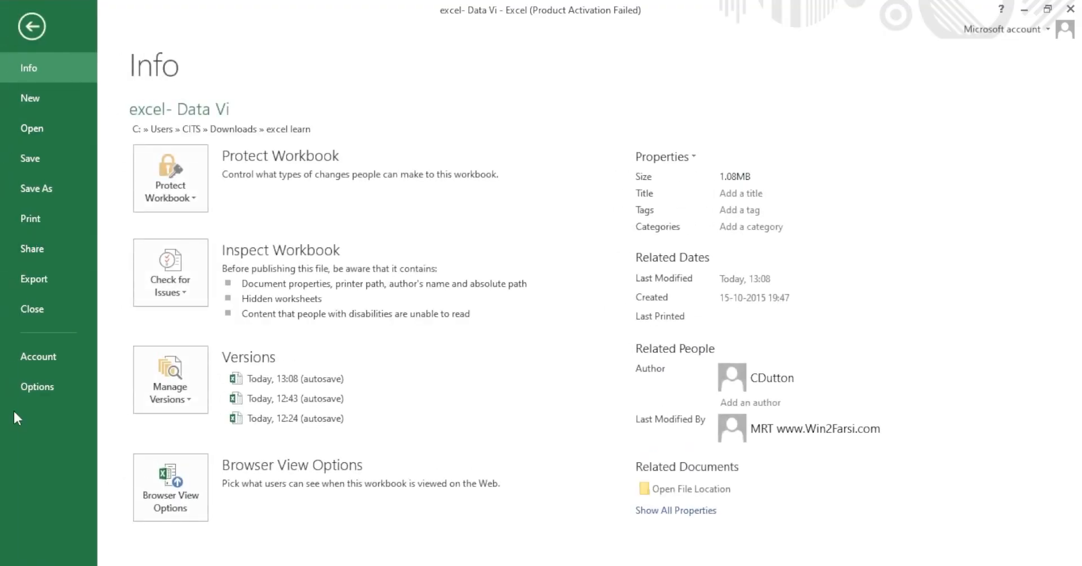
{"action": "left_click", "coordinate": [34, 387]}
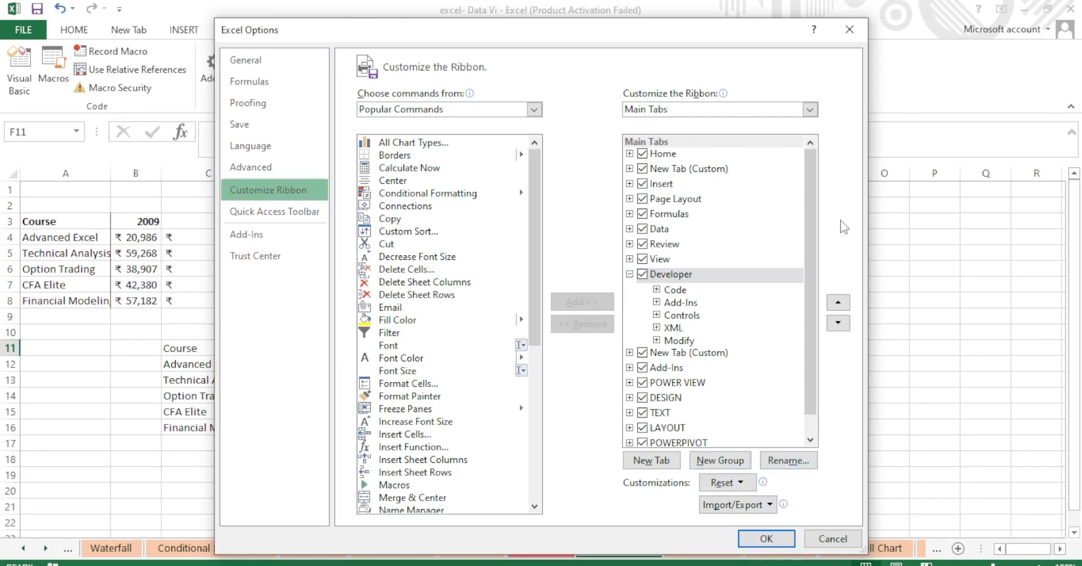
{"action": "left_click", "coordinate": [849, 30]}
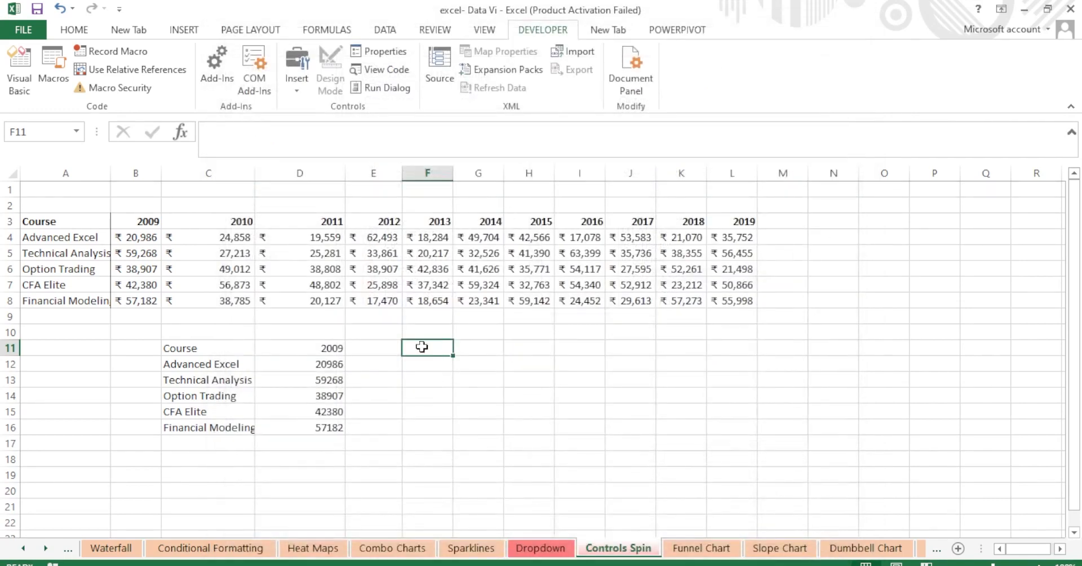
Insert a spin button form control over columns G and H, rows 11 to 14, and narrow it slightly
{"action": "left_click", "coordinate": [295, 86]}
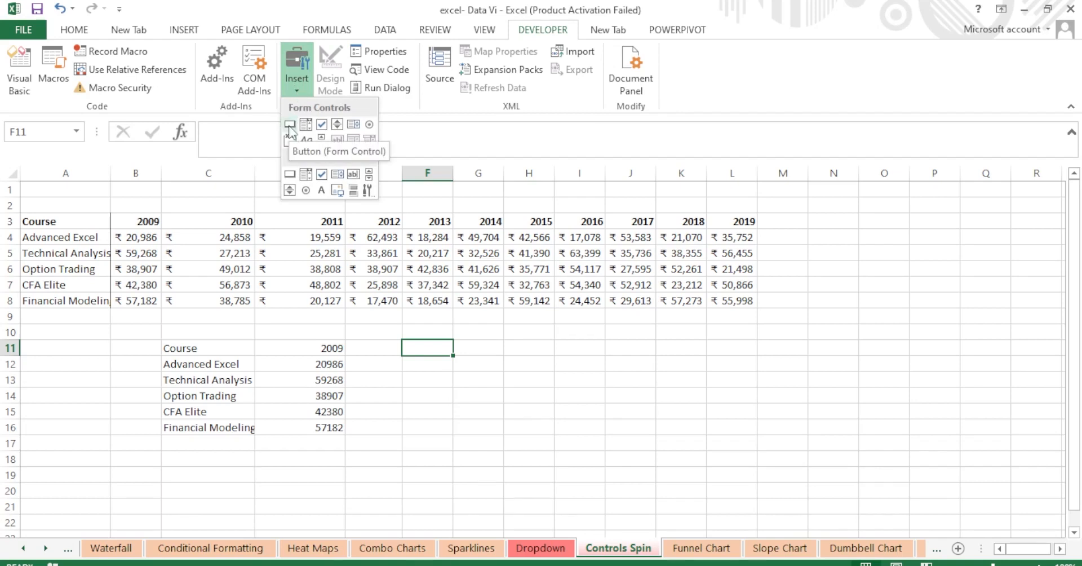
{"action": "left_click", "coordinate": [338, 129]}
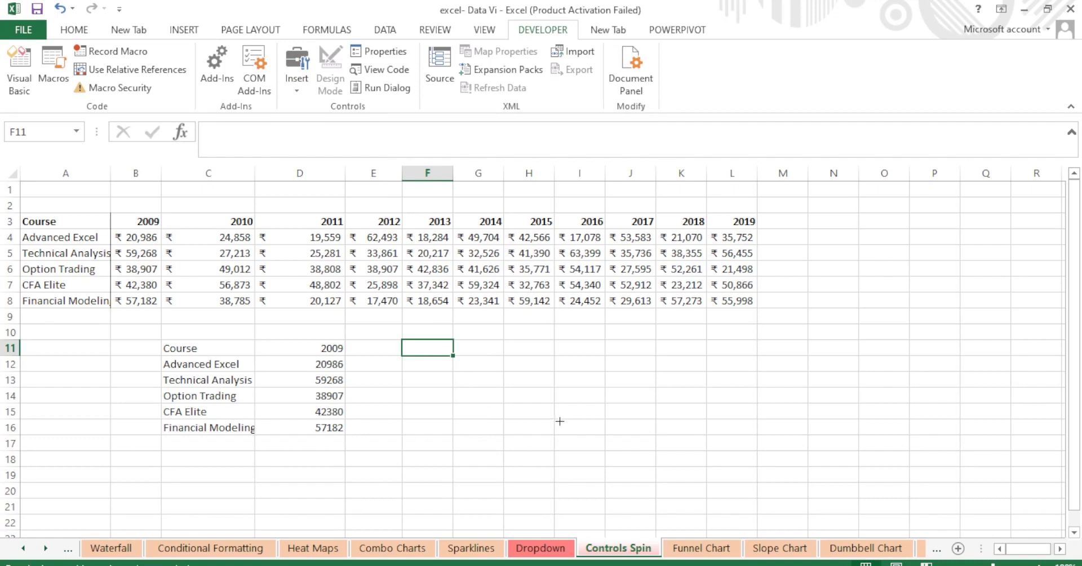
{"action": "left_click_drag", "start_coordinate": [476, 344], "coordinate": [561, 393]}
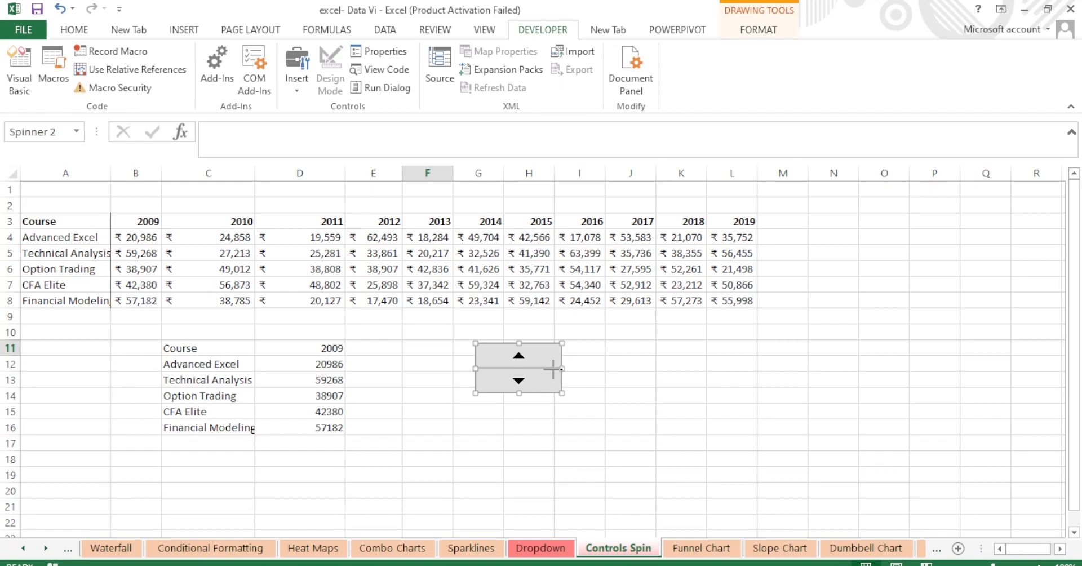
{"action": "left_click_drag", "start_coordinate": [562, 369], "coordinate": [547, 369]}
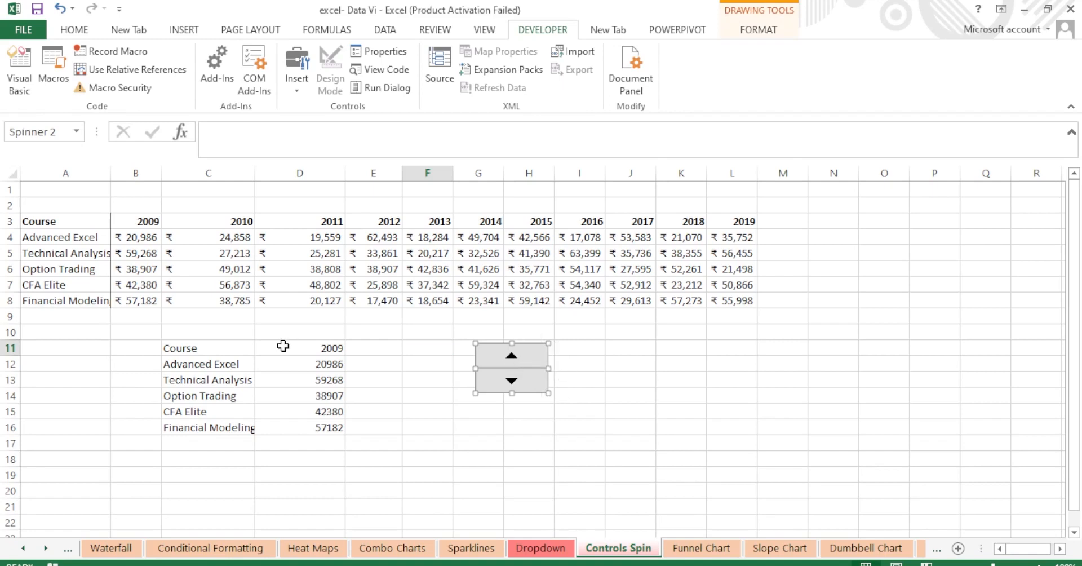
Set the spin button's current value to 2009, minimum value to 2009 and maximum value to 2019
{"action": "right_click", "coordinate": [517, 372]}
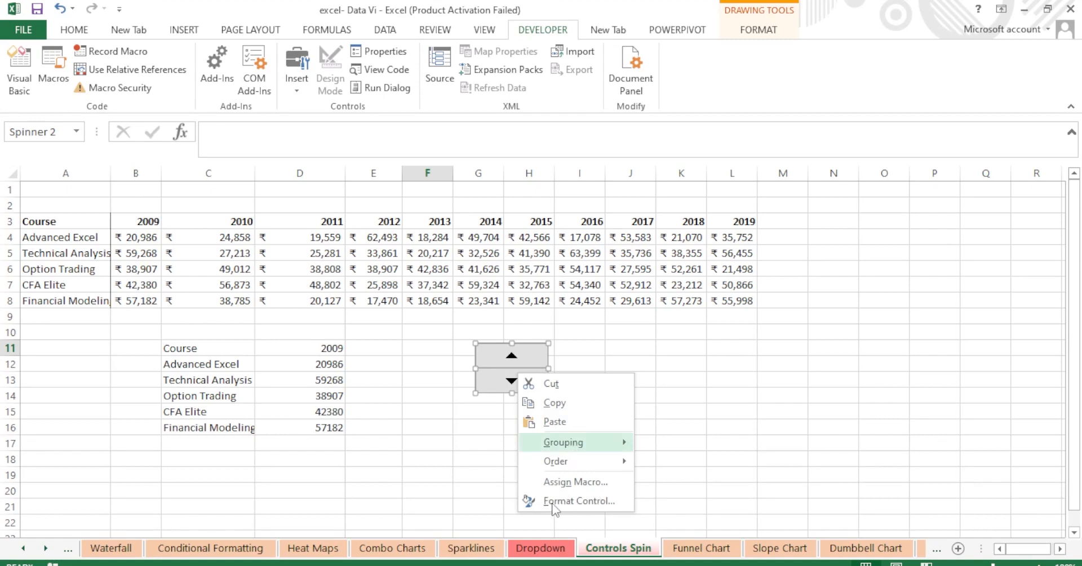
{"action": "left_click", "coordinate": [570, 502]}
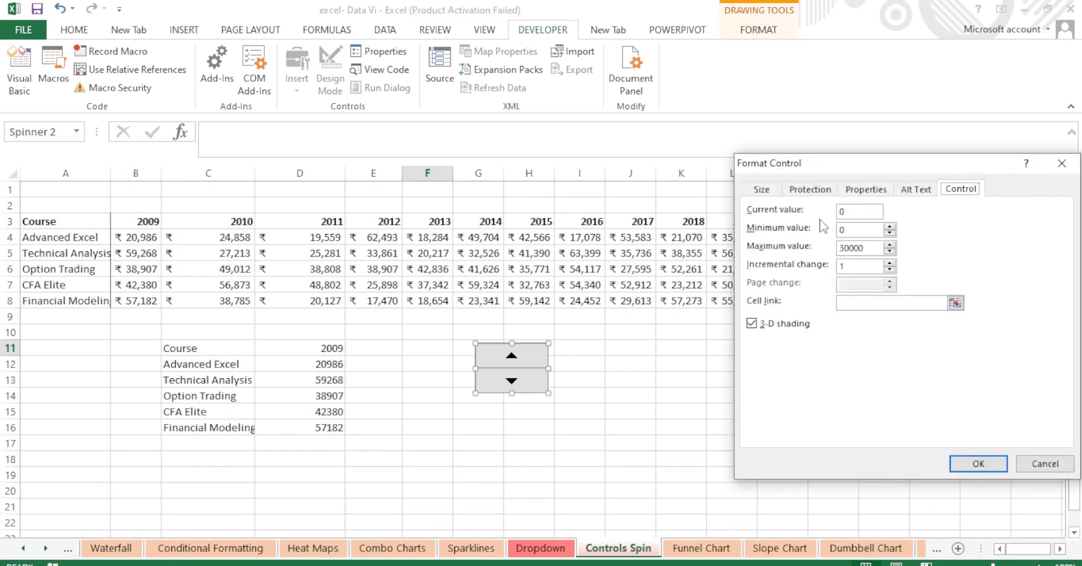
{"action": "left_click", "coordinate": [850, 212]}
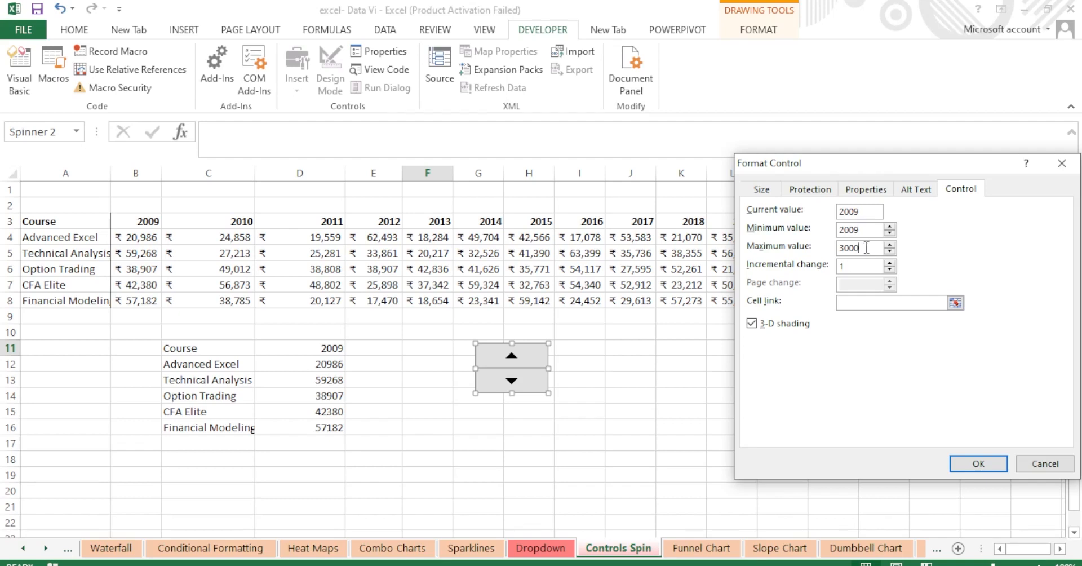
{"action": "key", "text": "BackSpace"}
{"action": "key", "text": "BackSpace"}
{"action": "key", "text": "BackSpace"}
{"action": "key", "text": "BackSpace"}
Link the spin button to cell D11 and move it over columns I to K, rows 10 to 13
{"action": "left_click", "coordinate": [894, 305]}
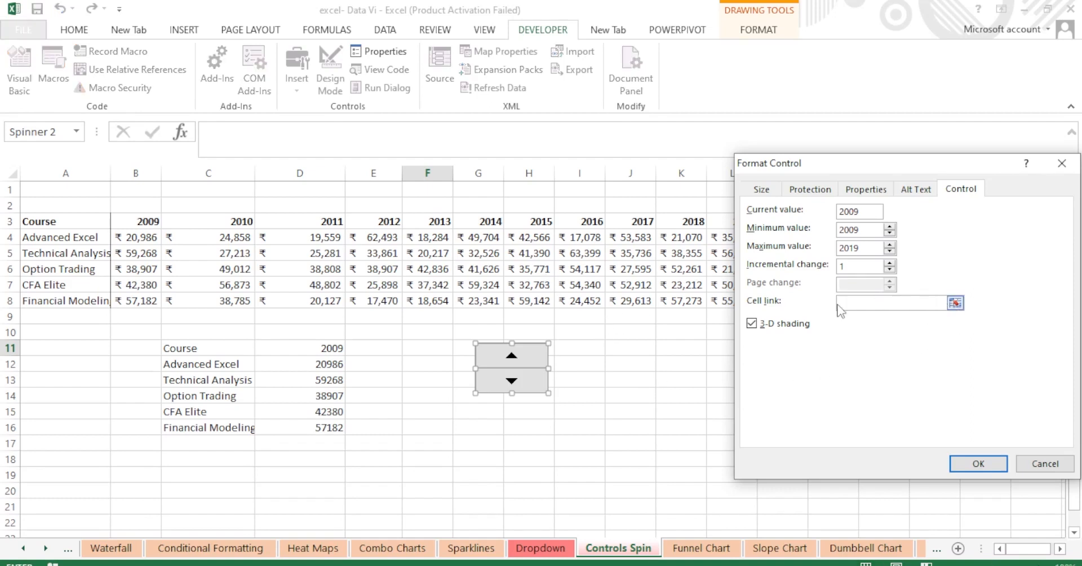
{"action": "left_click", "coordinate": [325, 348]}
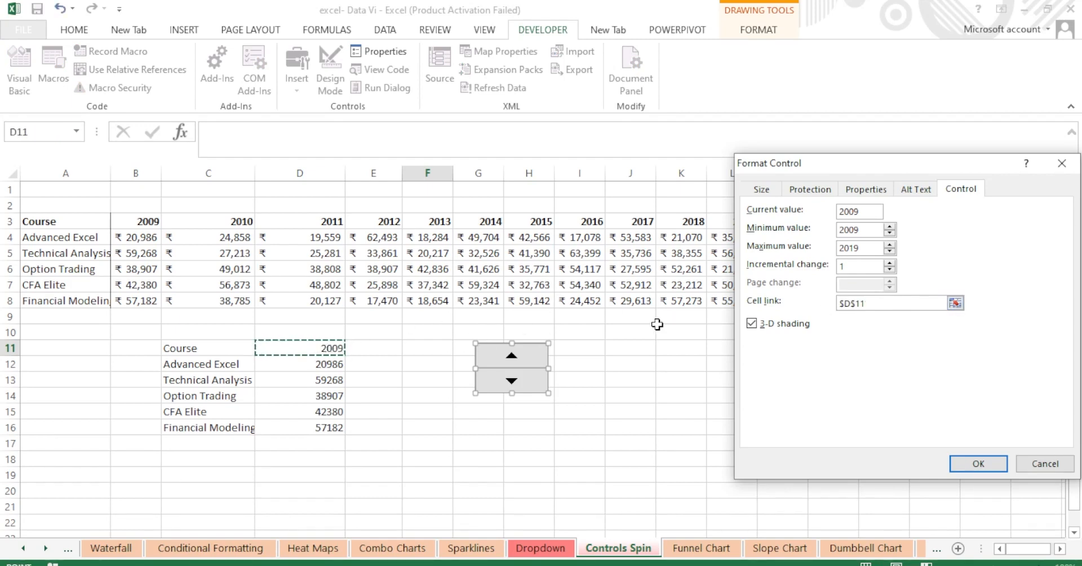
{"action": "left_click", "coordinate": [977, 462]}
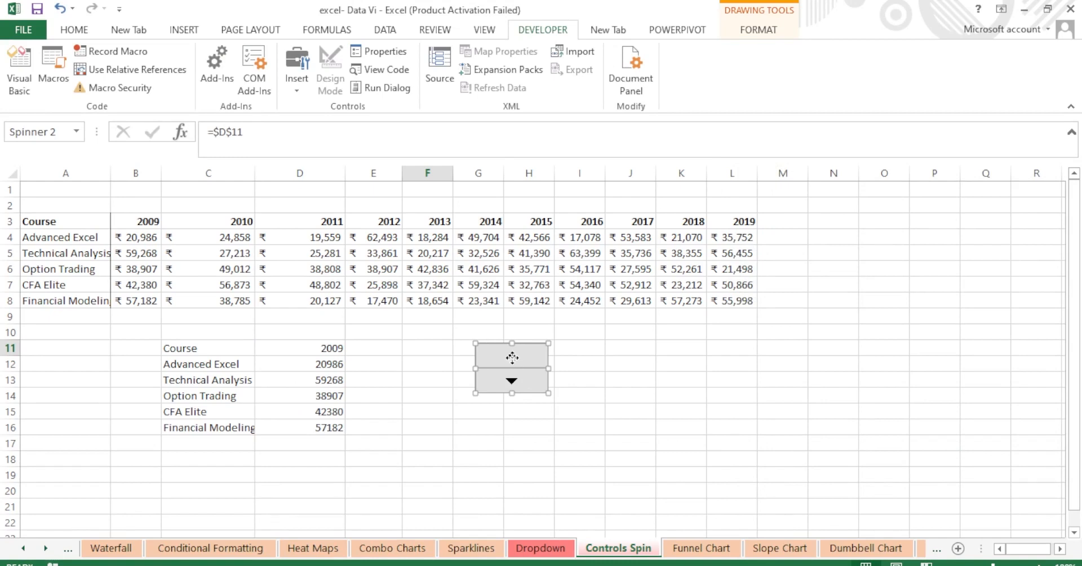
{"action": "left_click_drag", "start_coordinate": [497, 354], "coordinate": [611, 337]}
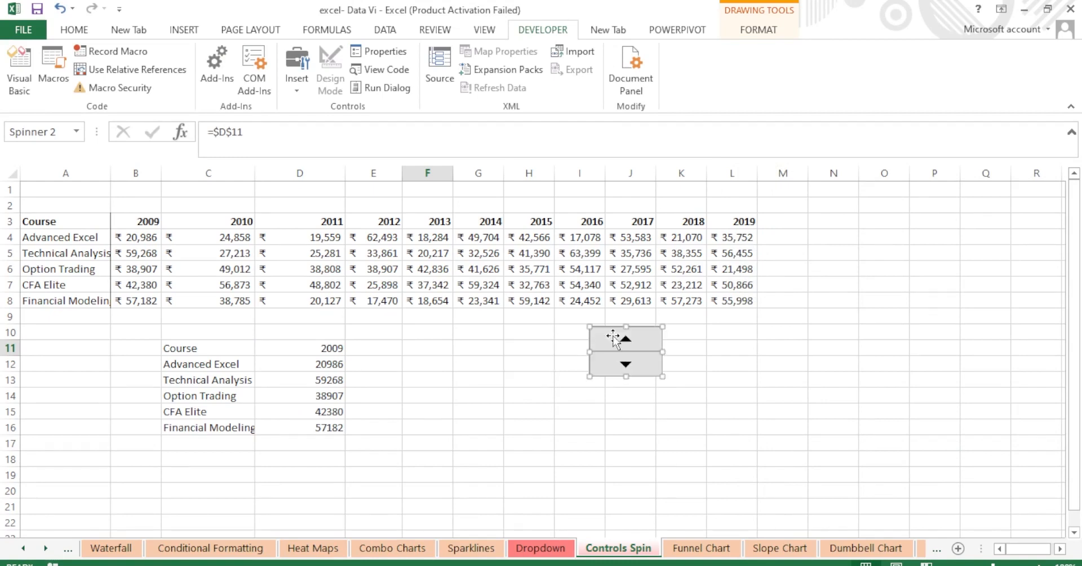
{"action": "left_click", "coordinate": [455, 376]}
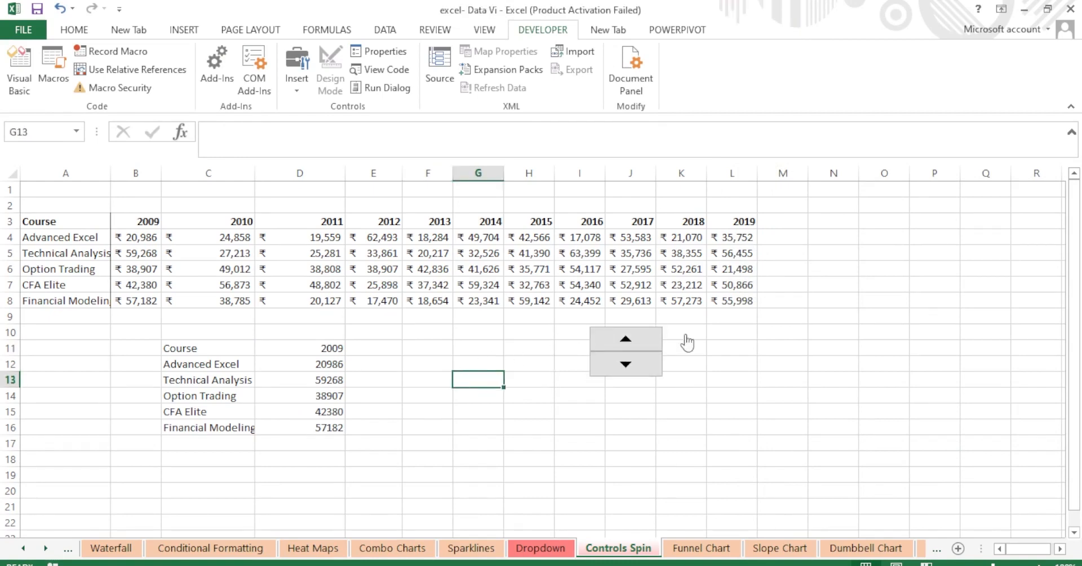
Advance the year in D11 to 2014 with the spin button to test the linked table
{"action": "left_click", "coordinate": [626, 341]}
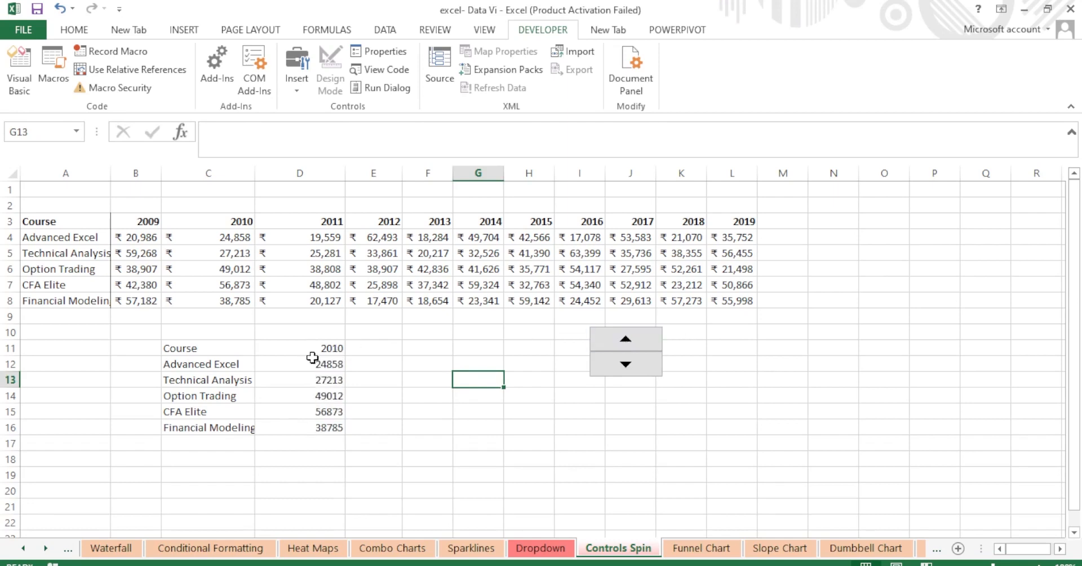
{"action": "left_click", "coordinate": [618, 341]}
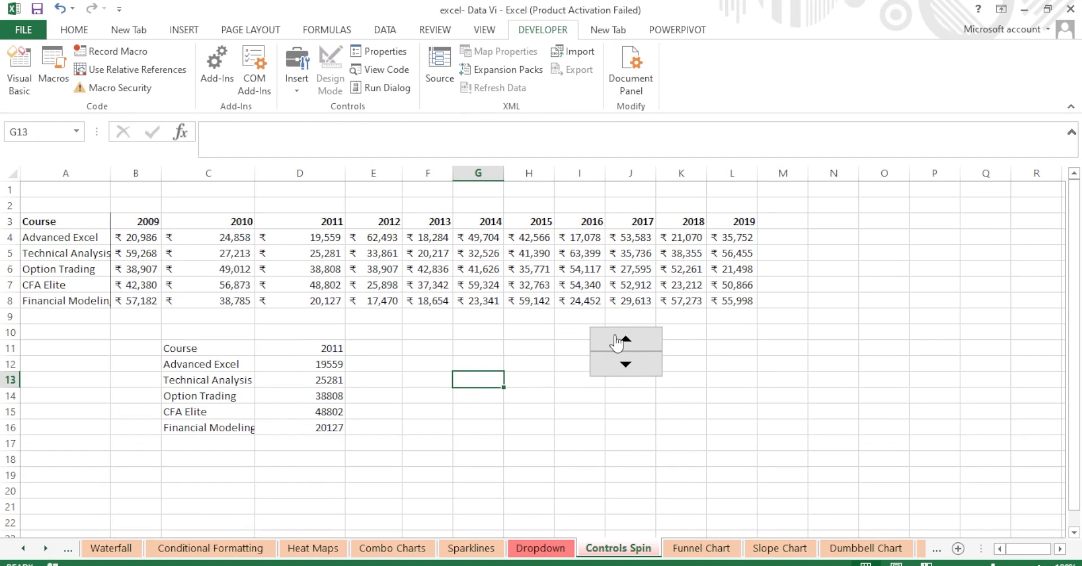
{"action": "left_click", "coordinate": [618, 342]}
{"action": "left_click", "coordinate": [618, 342]}
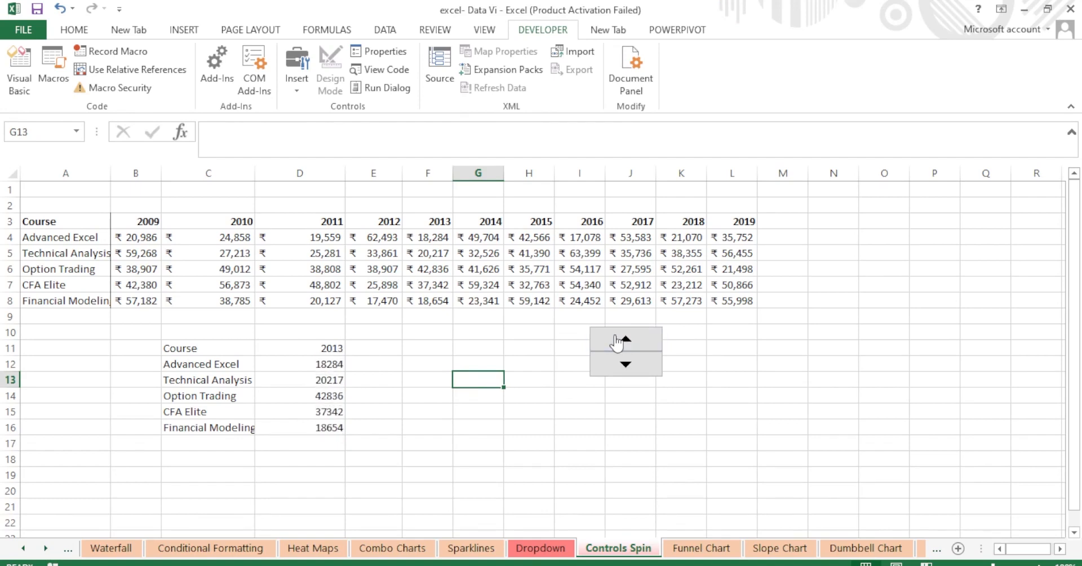
{"action": "left_click", "coordinate": [648, 342]}
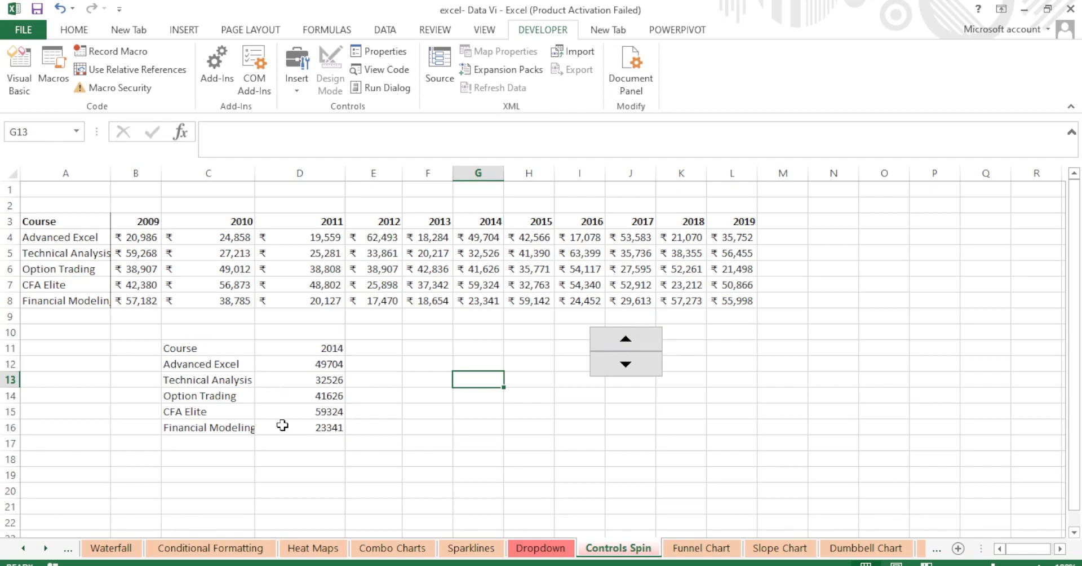
{"action": "left_click", "coordinate": [609, 424]}
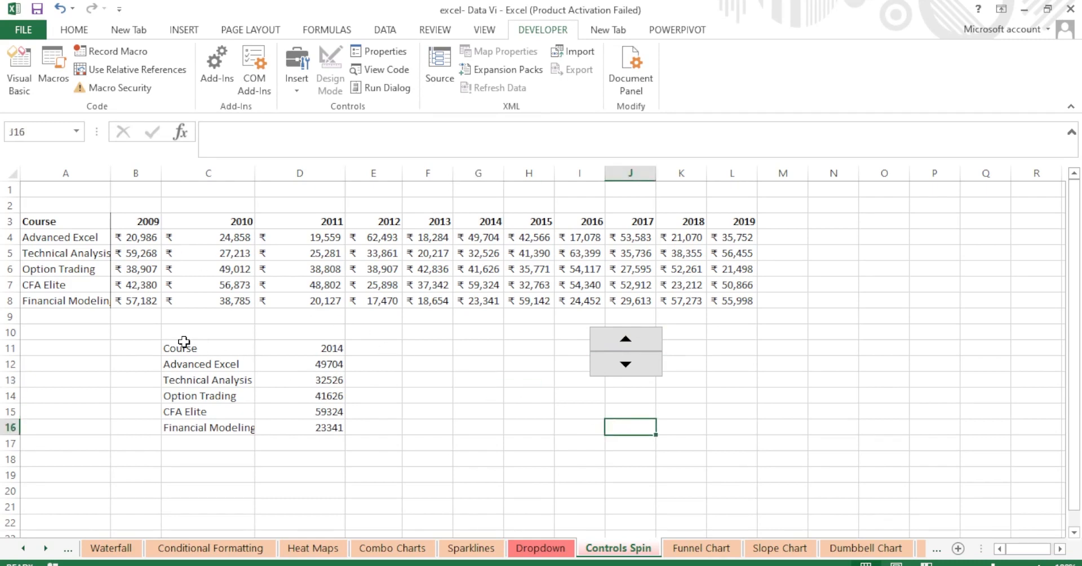
Insert a 2-D clustered column chart from C11:D16 and move it beside the spin button, starting around row 9
{"action": "left_click_drag", "start_coordinate": [185, 346], "coordinate": [336, 426]}
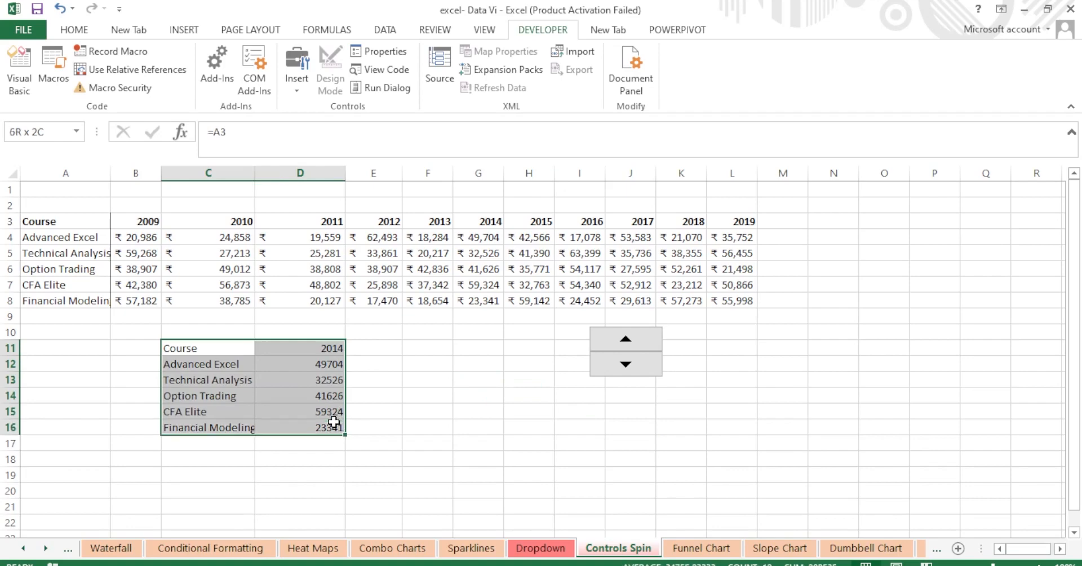
{"action": "left_click", "coordinate": [179, 31]}
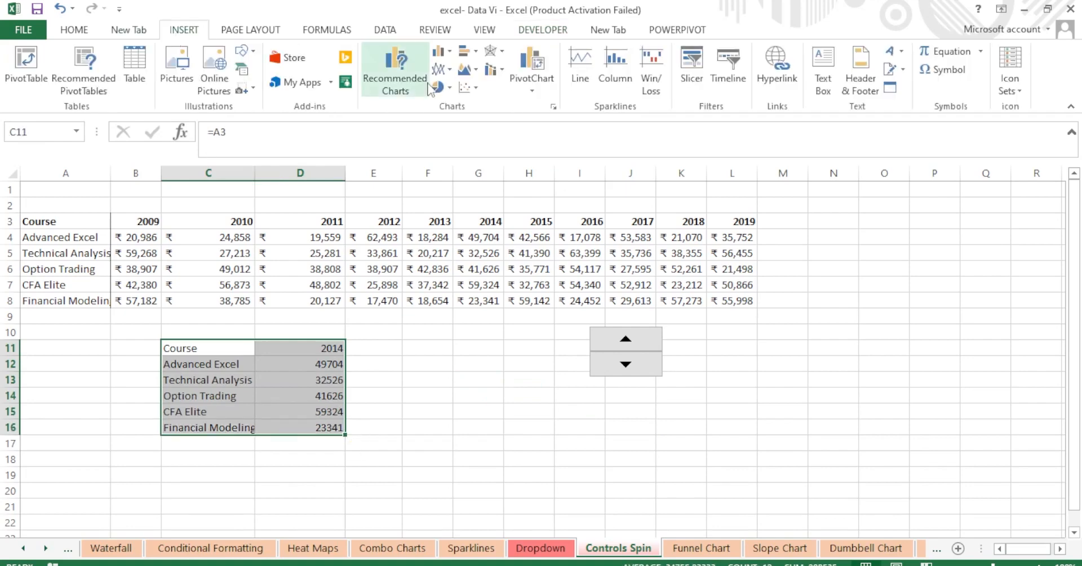
{"action": "left_click", "coordinate": [451, 54]}
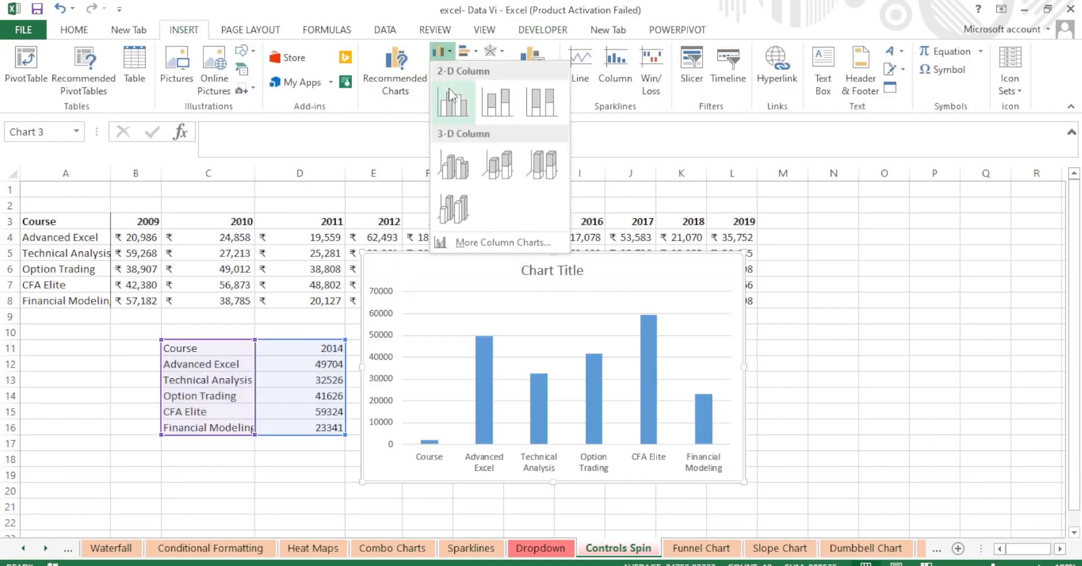
{"action": "left_click", "coordinate": [449, 102]}
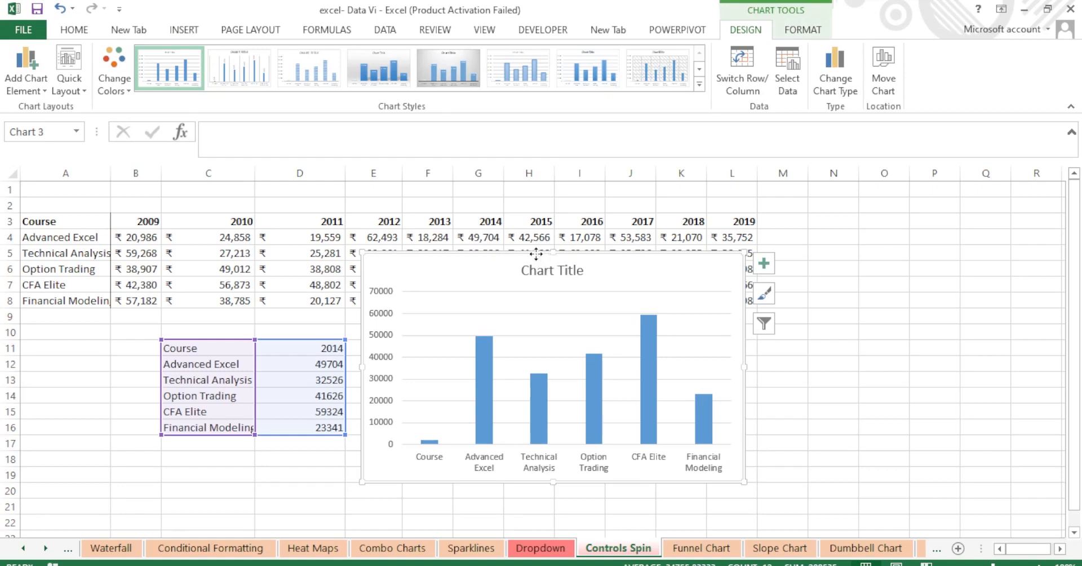
{"action": "left_click_drag", "start_coordinate": [537, 254], "coordinate": [863, 317]}
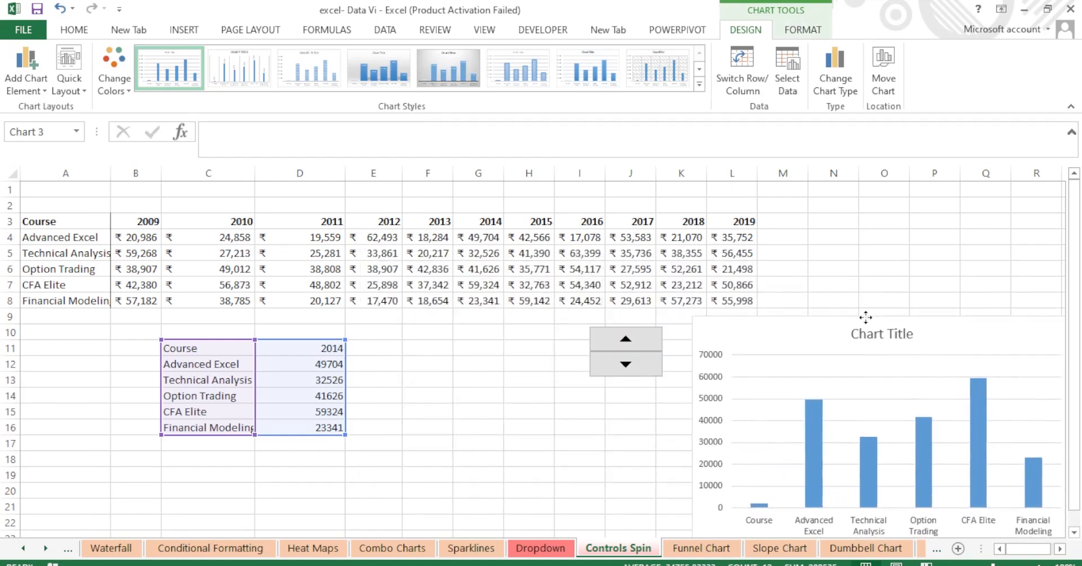
{"action": "left_click_drag", "start_coordinate": [1015, 552], "coordinate": [1019, 553]}
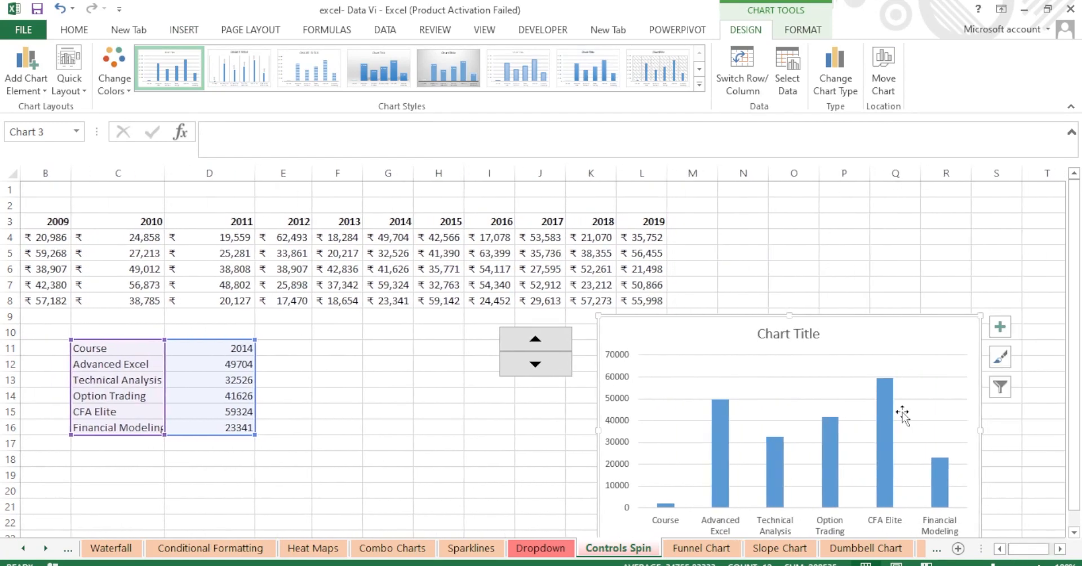
Replace the chart's placeholder title with "product sale by year"
{"action": "left_click", "coordinate": [811, 331]}
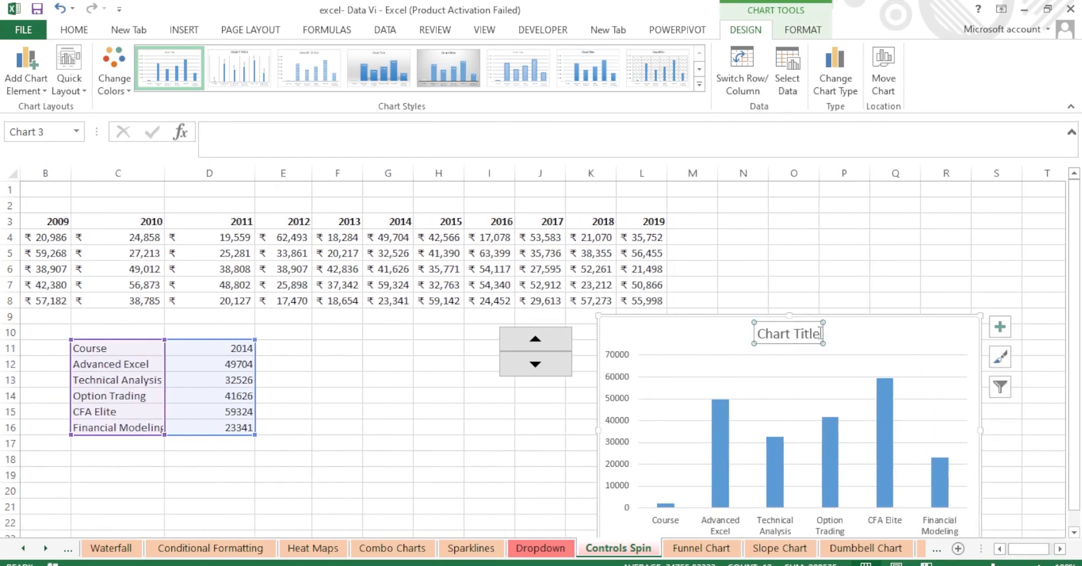
{"action": "left_click", "coordinate": [821, 333]}
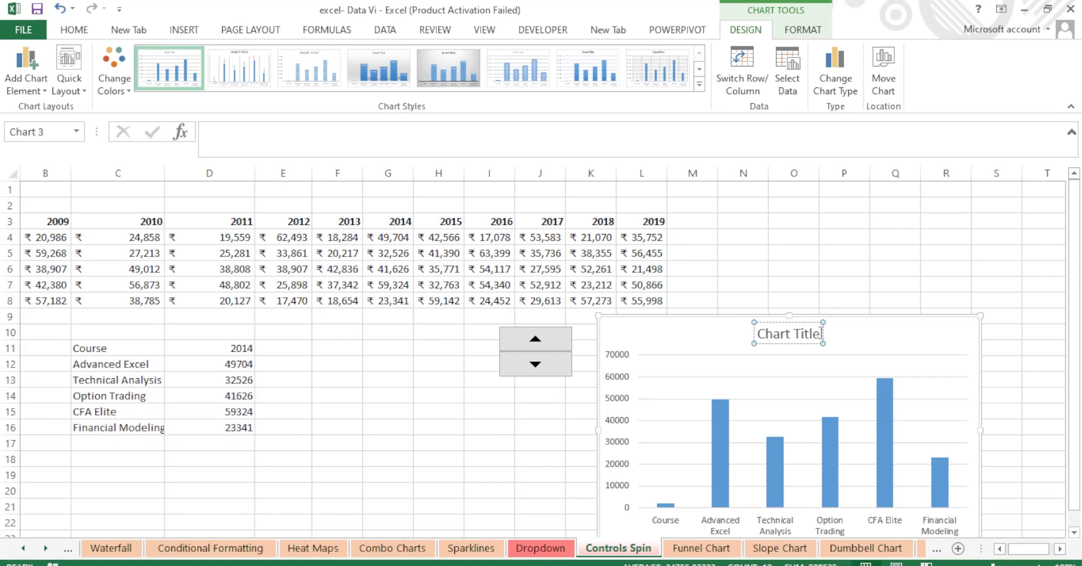
{"action": "key", "text": "BackSpace"}
{"action": "key", "text": "BackSpace"}
{"action": "key", "text": "BackSpace"}
{"action": "key", "text": "BackSpace"}
{"action": "key", "text": "BackSpace"}
{"action": "key", "text": "BackSpace"}
{"action": "key", "text": "BackSpace"}
{"action": "key", "text": "BackSpace"}
{"action": "key", "text": "BackSpace"}
{"action": "key", "text": "BackSpace"}
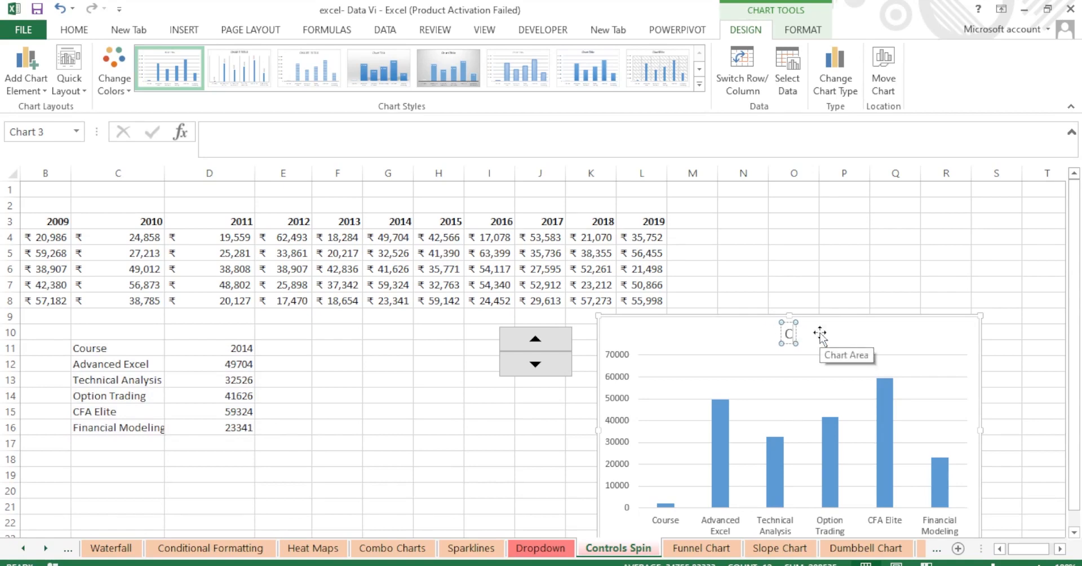
{"action": "key", "text": "BackSpace"}
{"action": "type", "text": "product dle"}
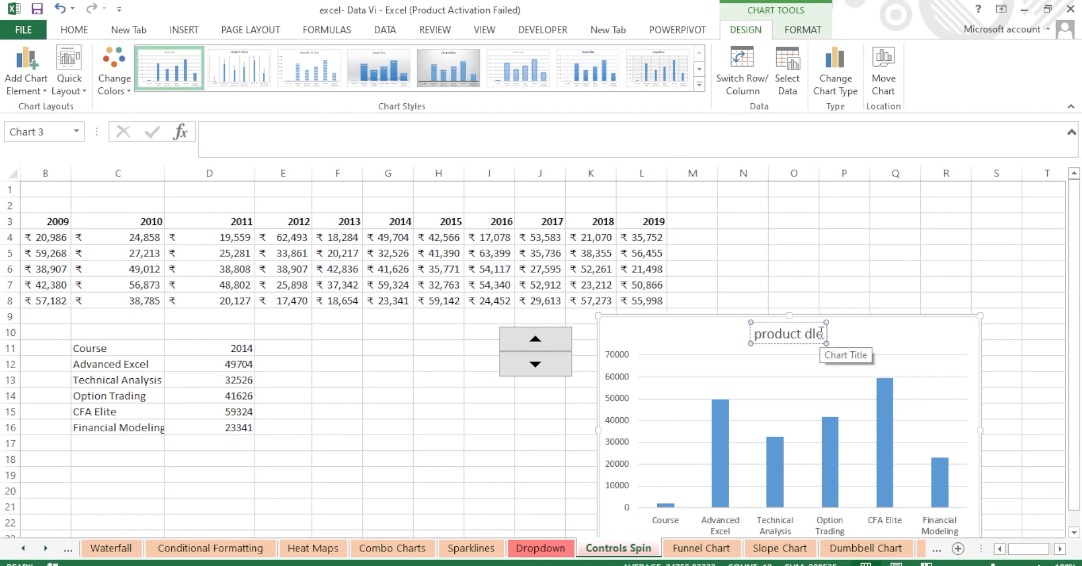
{"action": "key", "text": "BackSpace"}
{"action": "key", "text": "BackSpace"}
{"action": "key", "text": "BackSpace"}
{"action": "type", "text": "sale"}
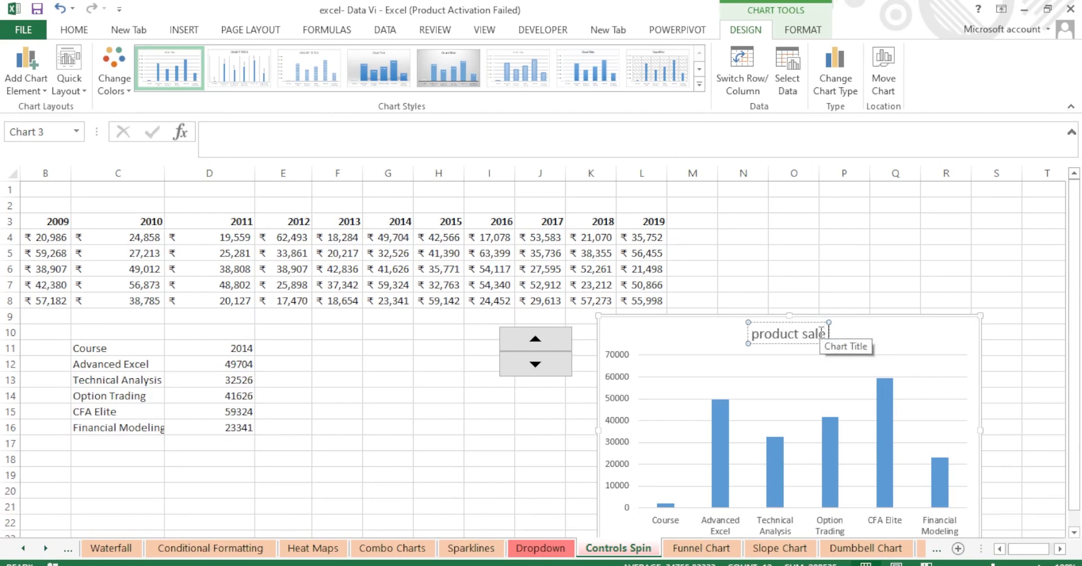
{"action": "type", "text": " by"}
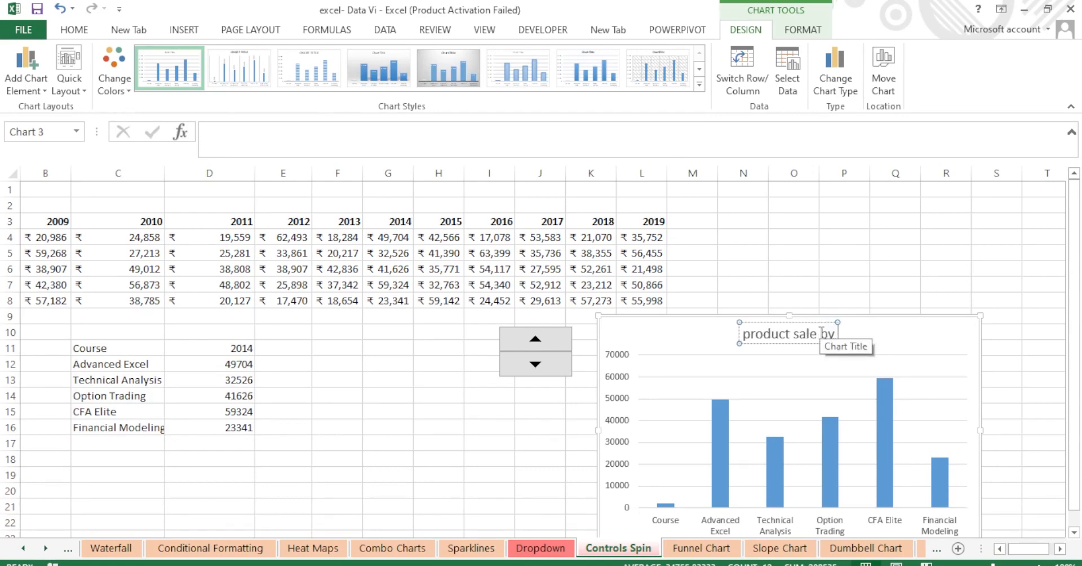
{"action": "type", "text": " year"}
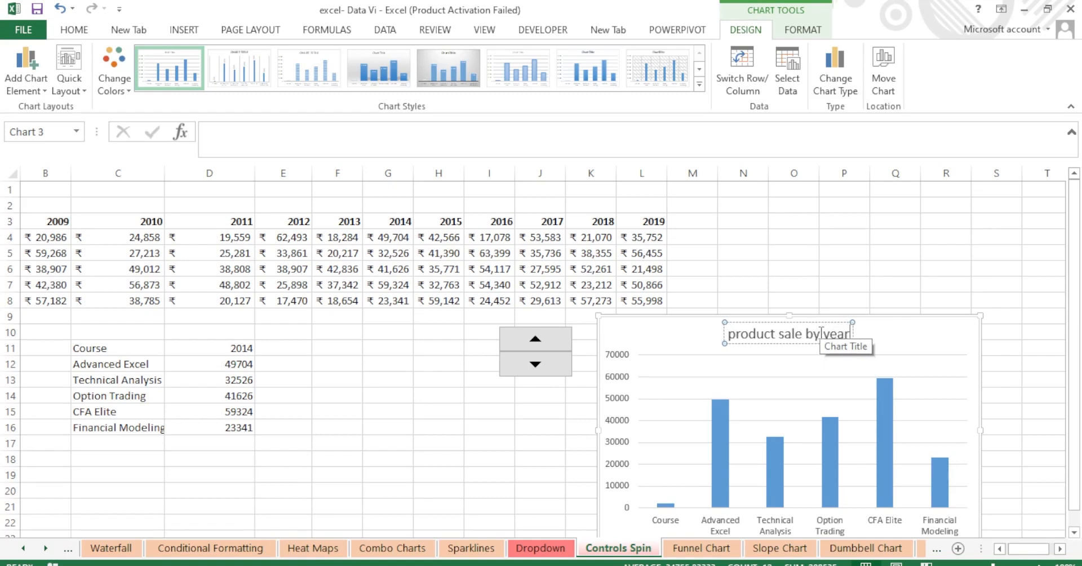
{"action": "left_click", "coordinate": [742, 272]}
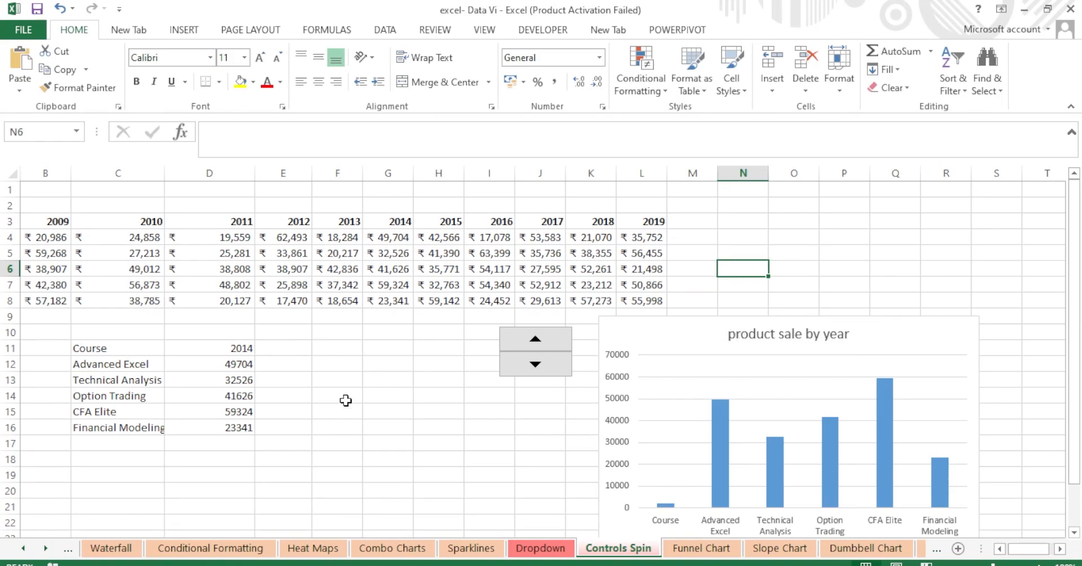
Enter the formula ="product sales by year "&D11 in cell F16 to build a title that follows the selected year
{"action": "left_click", "coordinate": [327, 427]}
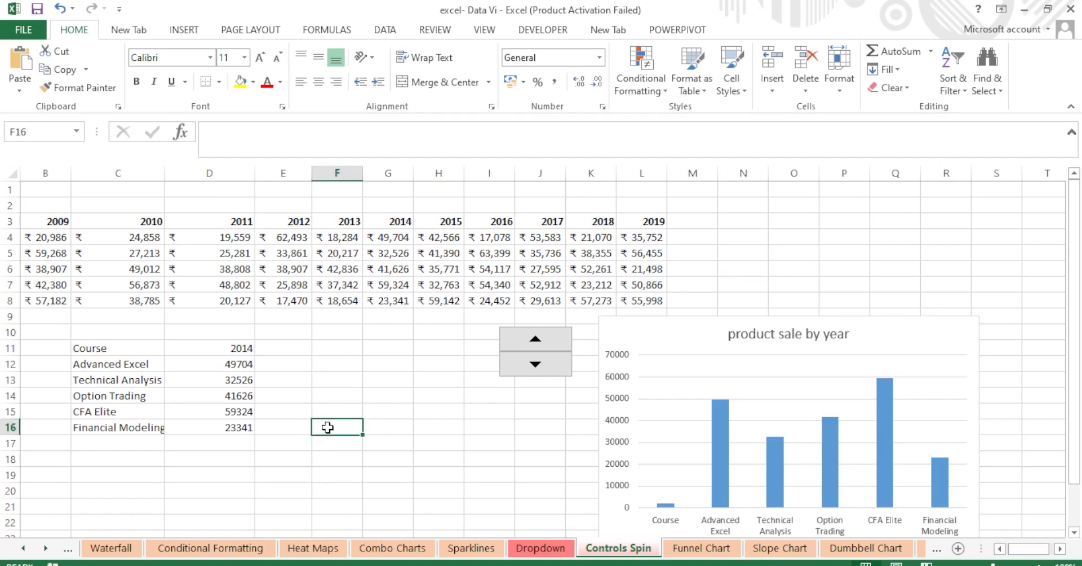
{"action": "type", "text": "="}
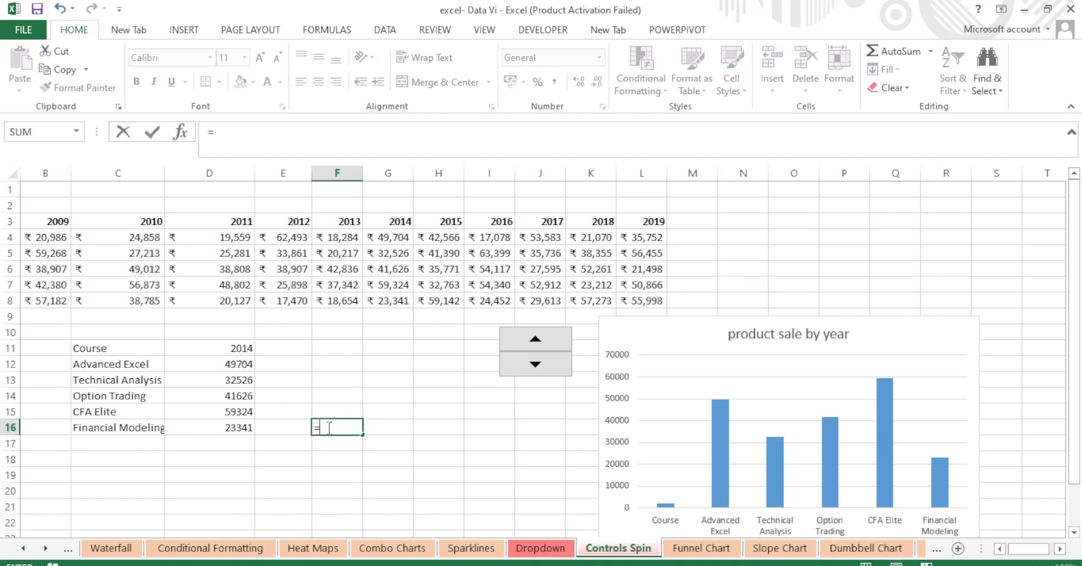
{"action": "type", "text": "\"product s"}
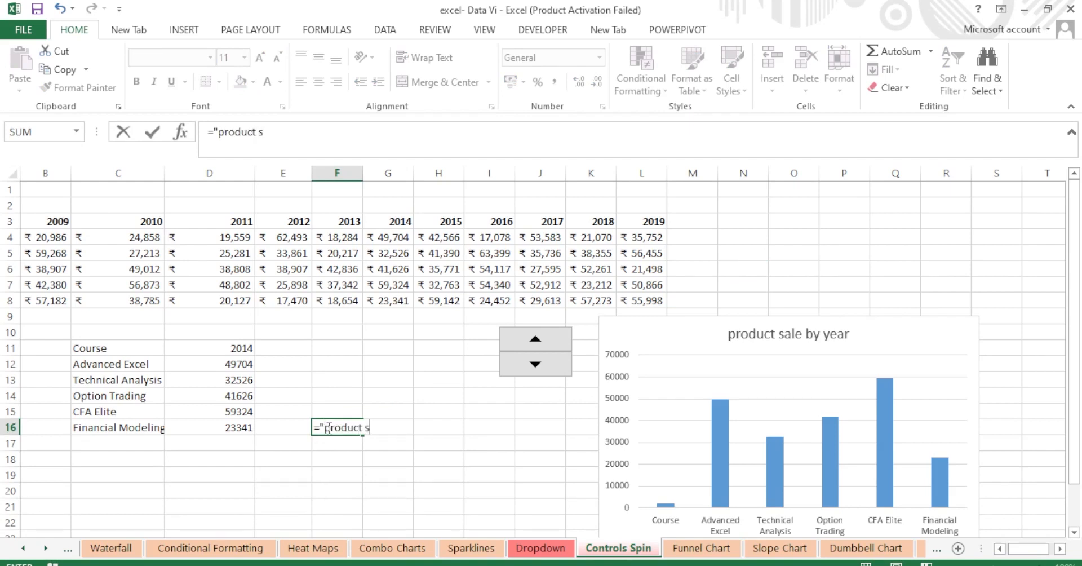
{"action": "type", "text": "ales by year \""}
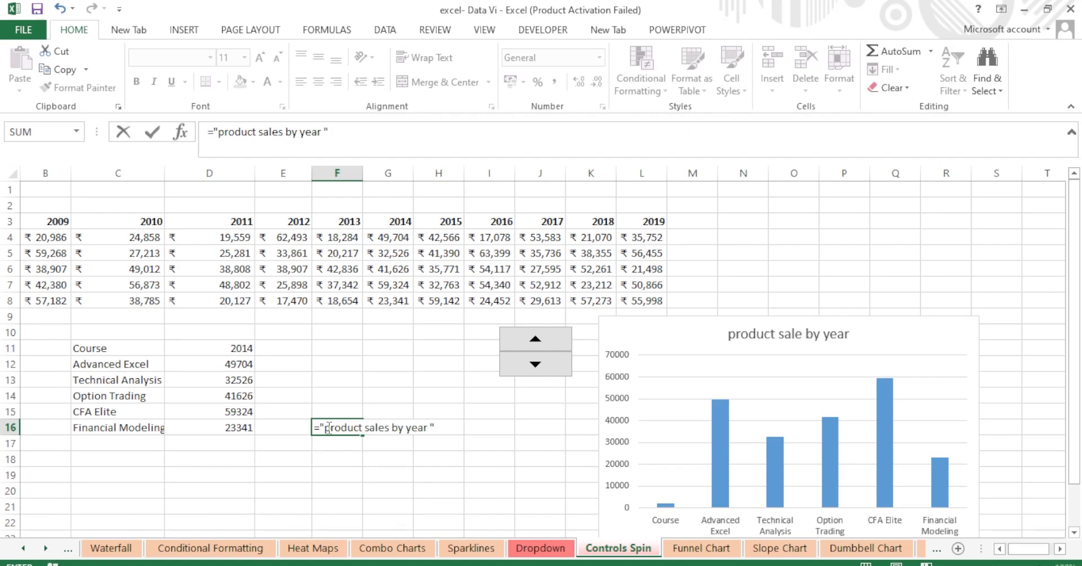
{"action": "left_click", "coordinate": [227, 349]}
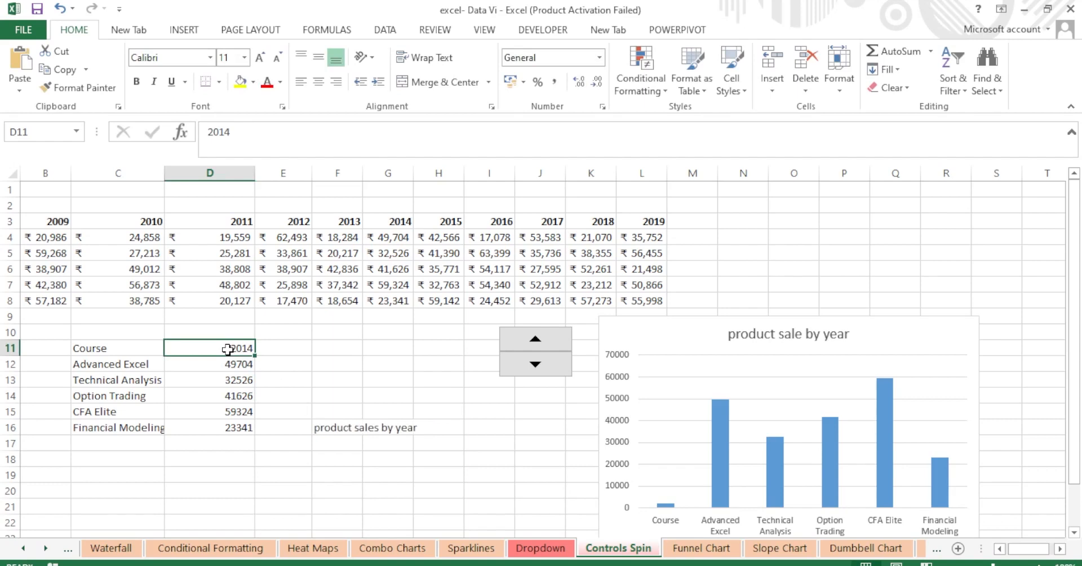
{"action": "left_click", "coordinate": [336, 428]}
{"action": "double_click", "coordinate": [333, 427]}
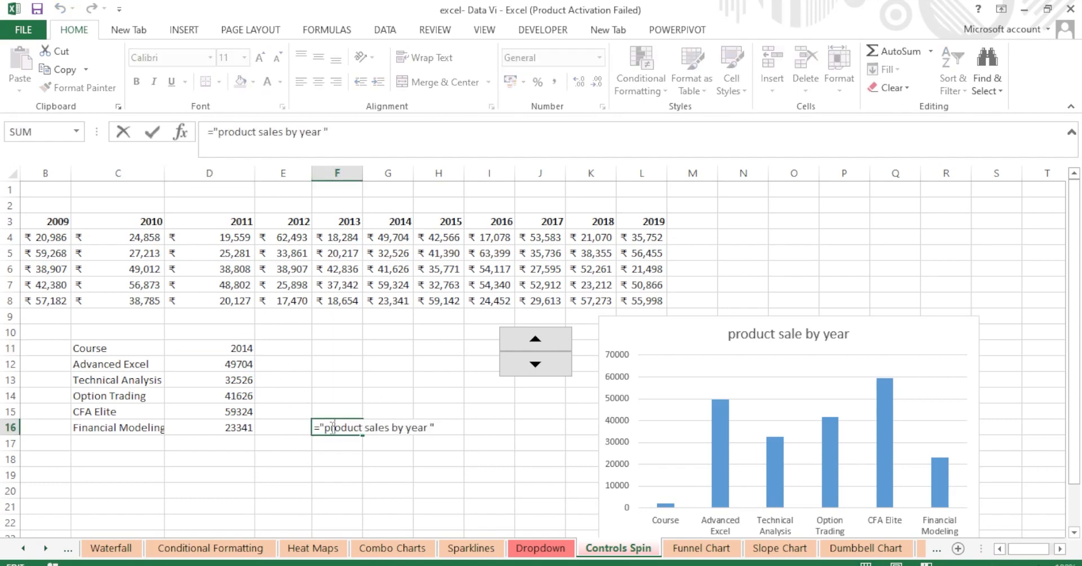
{"action": "left_click", "coordinate": [440, 427]}
{"action": "type", "text": "&"}
{"action": "left_click", "coordinate": [234, 350]}
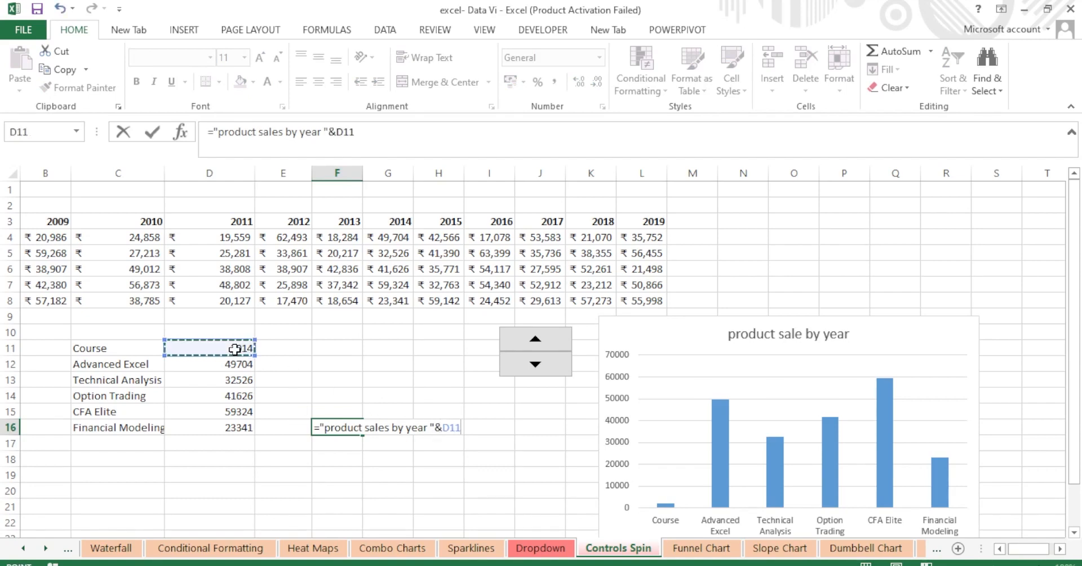
{"action": "key", "text": "Return"}
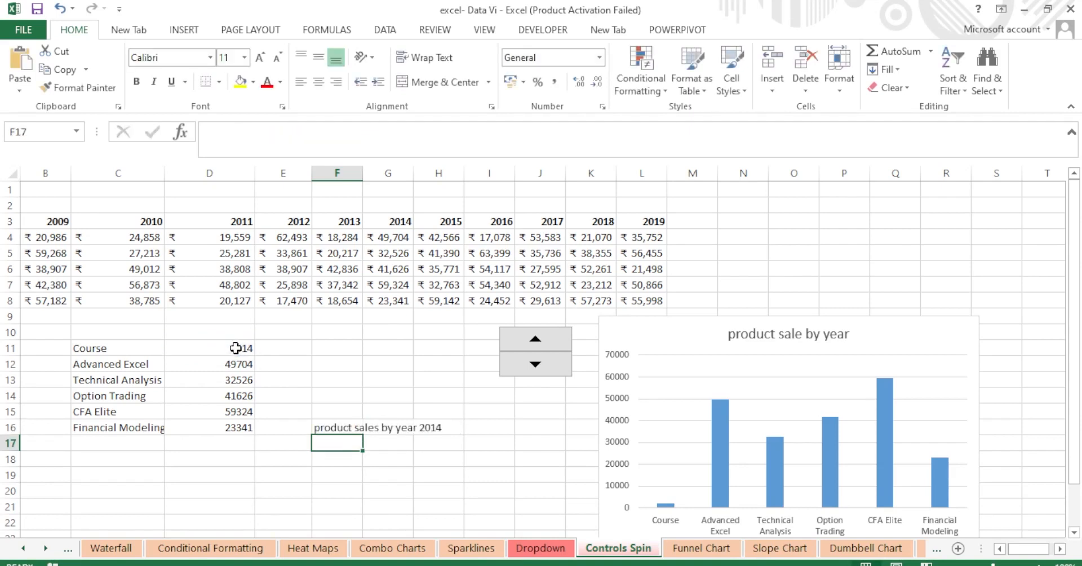
Advance the year to 2017 with the spin button to test the title text in F16
{"action": "left_click", "coordinate": [536, 339]}
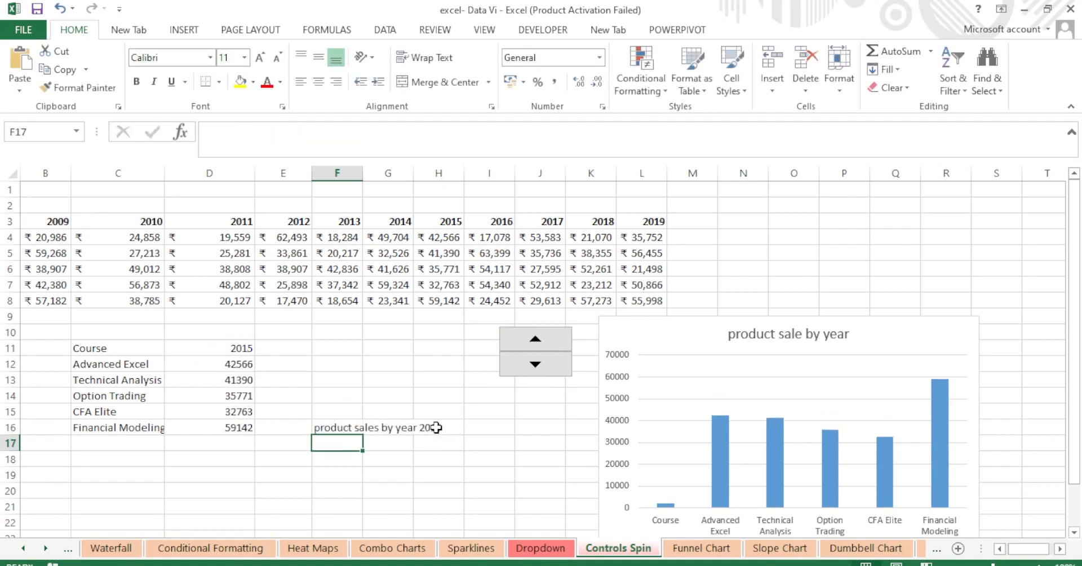
{"action": "left_click", "coordinate": [554, 345]}
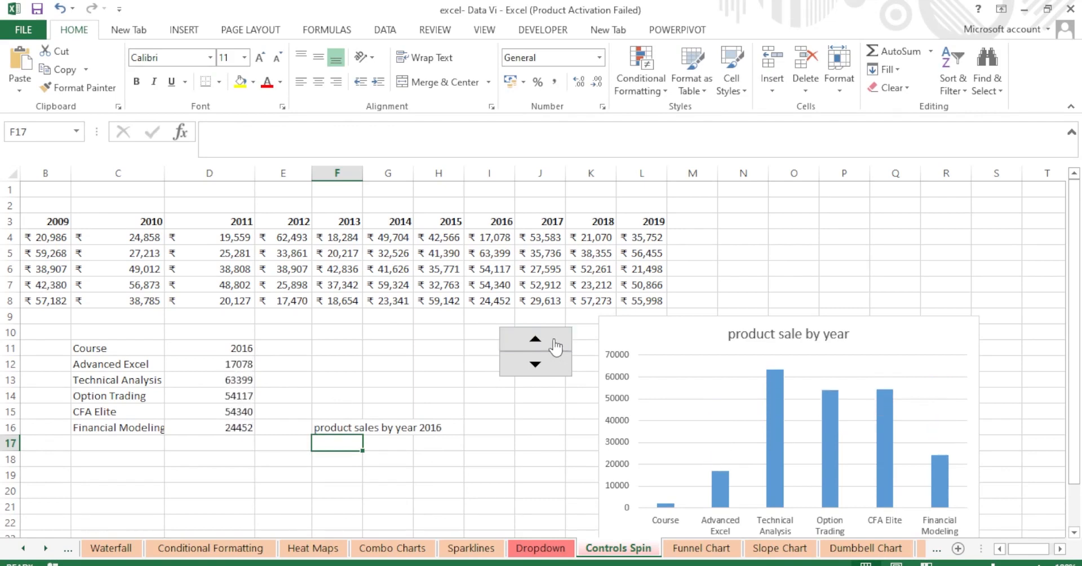
{"action": "left_click", "coordinate": [551, 345]}
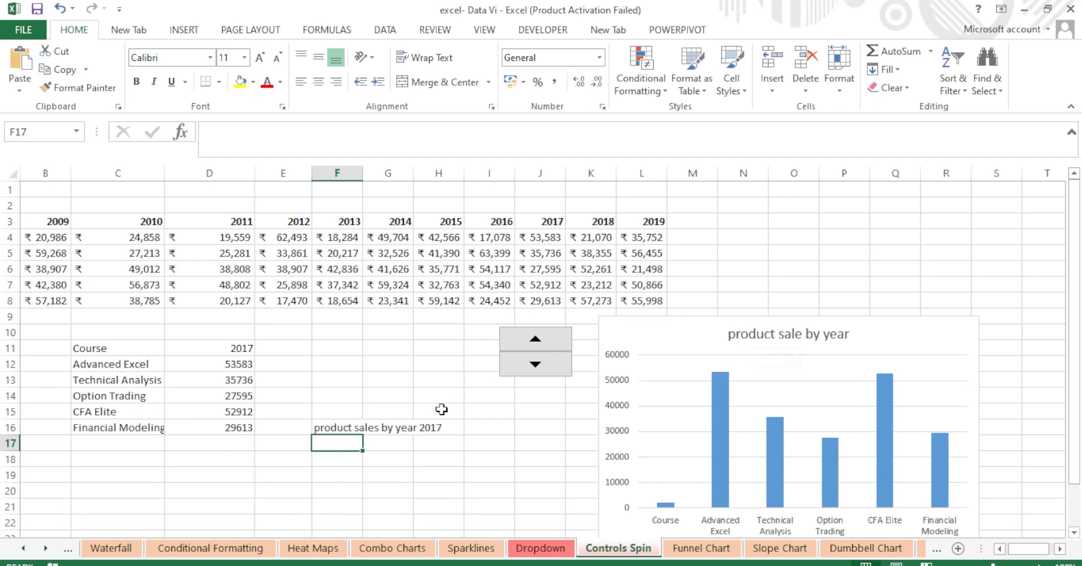
{"action": "left_click", "coordinate": [438, 411]}
Link the chart title to cell F16 with the reference ='Controls Spin'!$F$16
{"action": "left_click", "coordinate": [785, 332]}
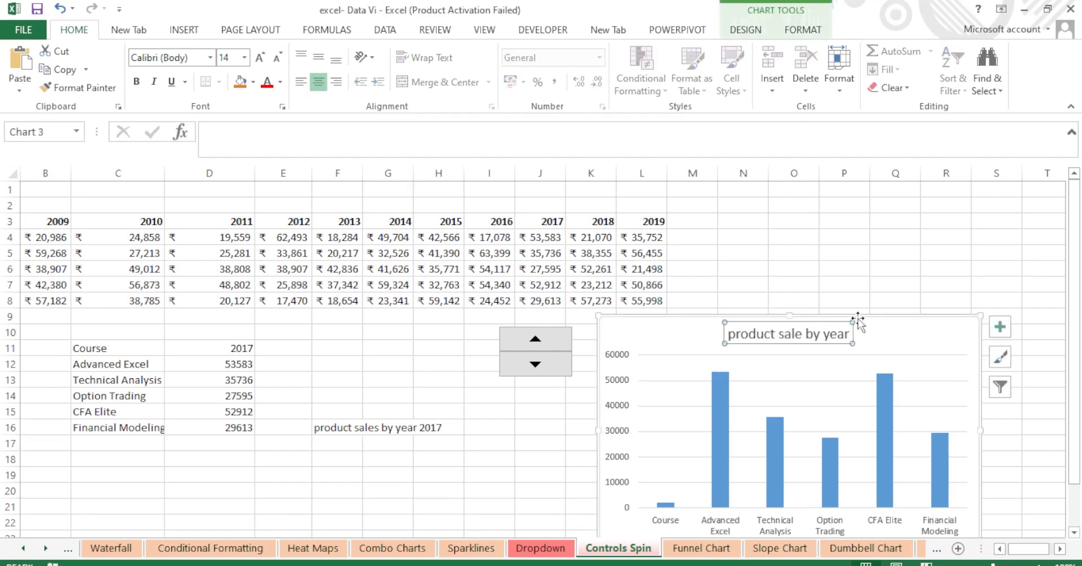
{"action": "double_click", "coordinate": [832, 333]}
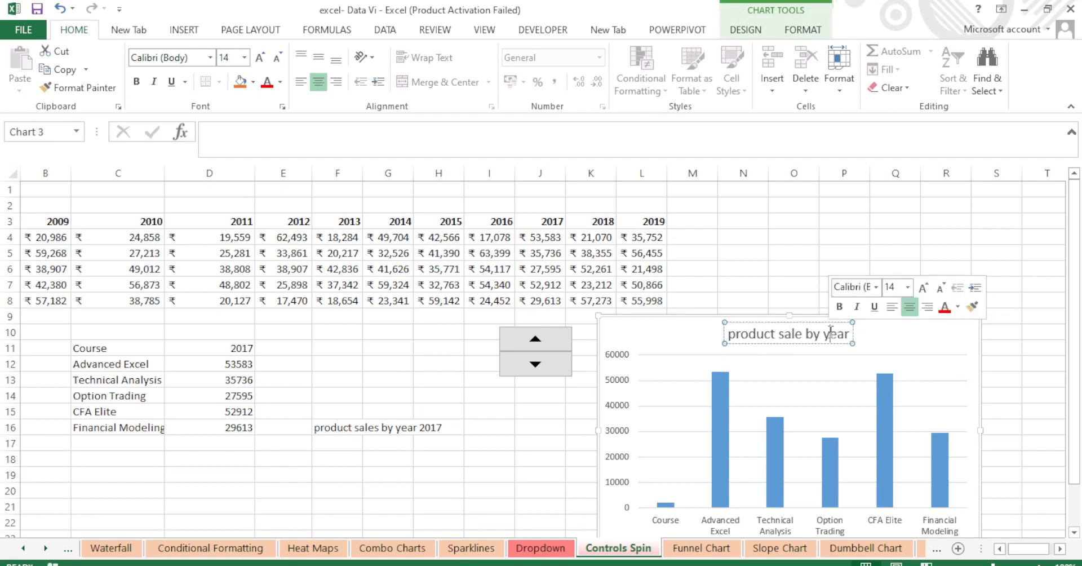
{"action": "double_click", "coordinate": [811, 335]}
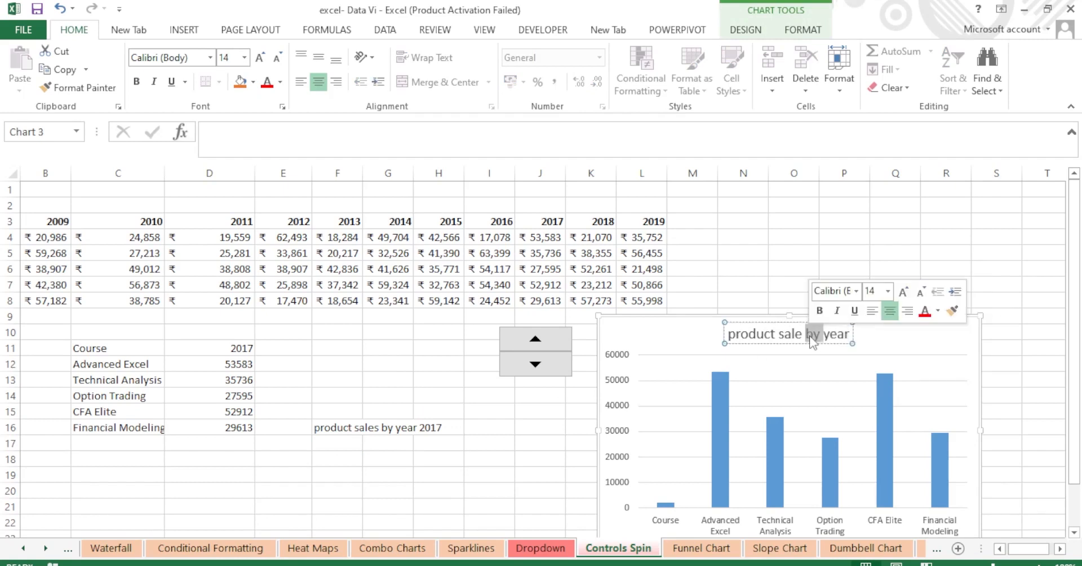
{"action": "left_click", "coordinate": [803, 335]}
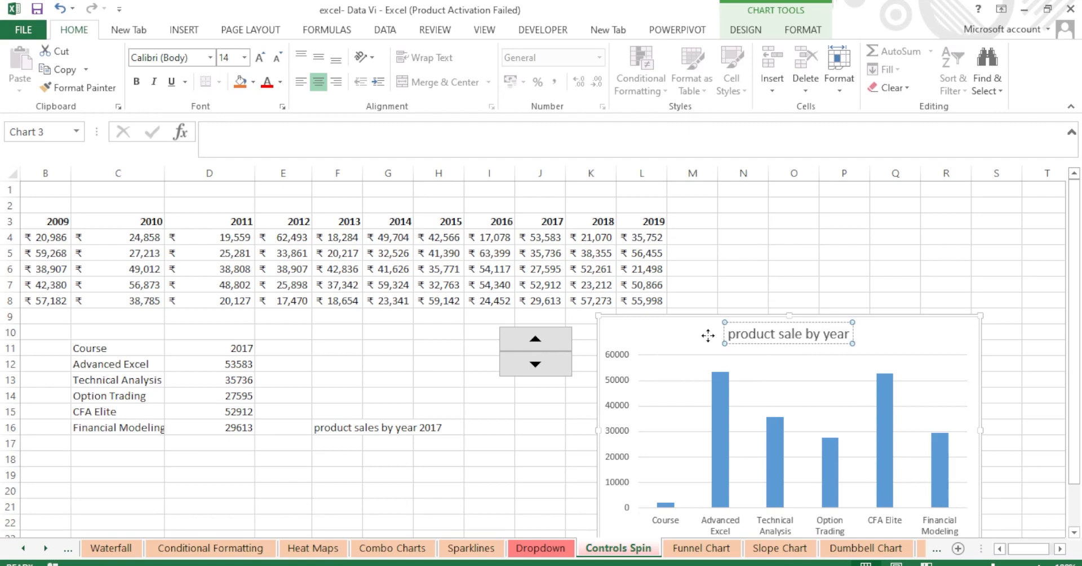
{"action": "key", "text": "Escape"}
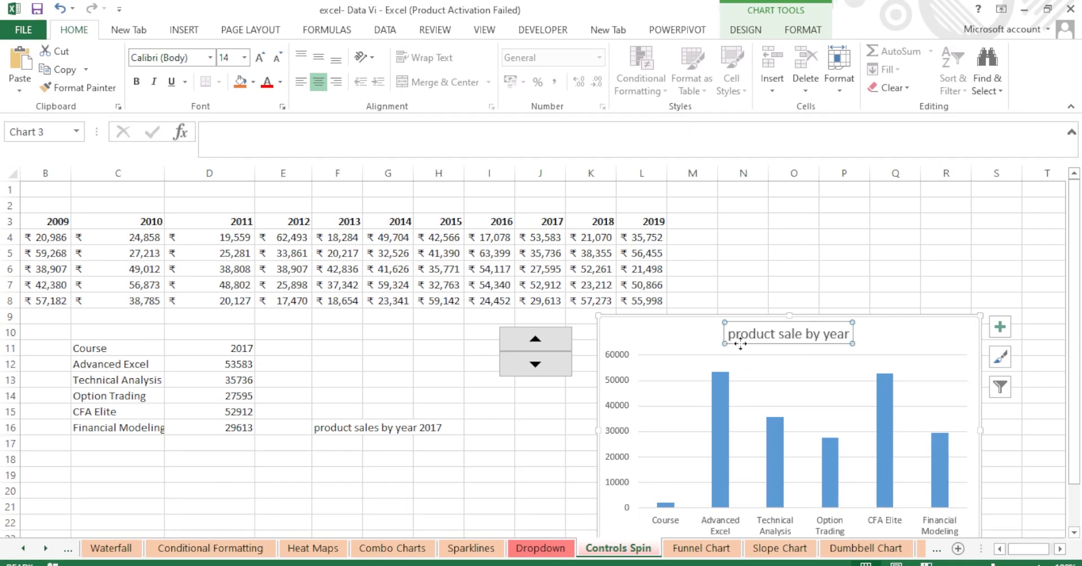
{"action": "left_click", "coordinate": [216, 140]}
{"action": "type", "text": "="}
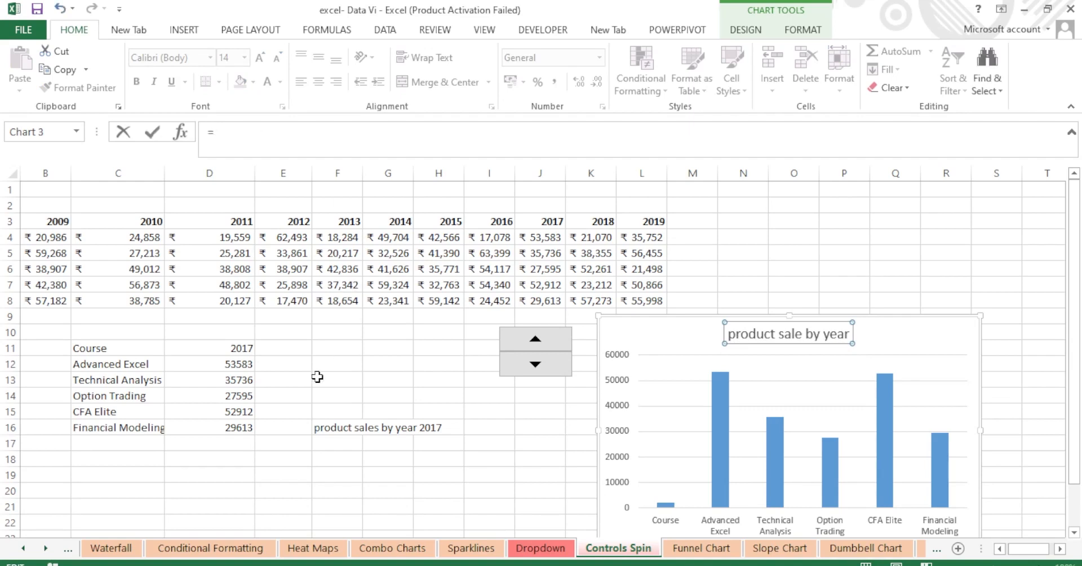
{"action": "left_click", "coordinate": [324, 428]}
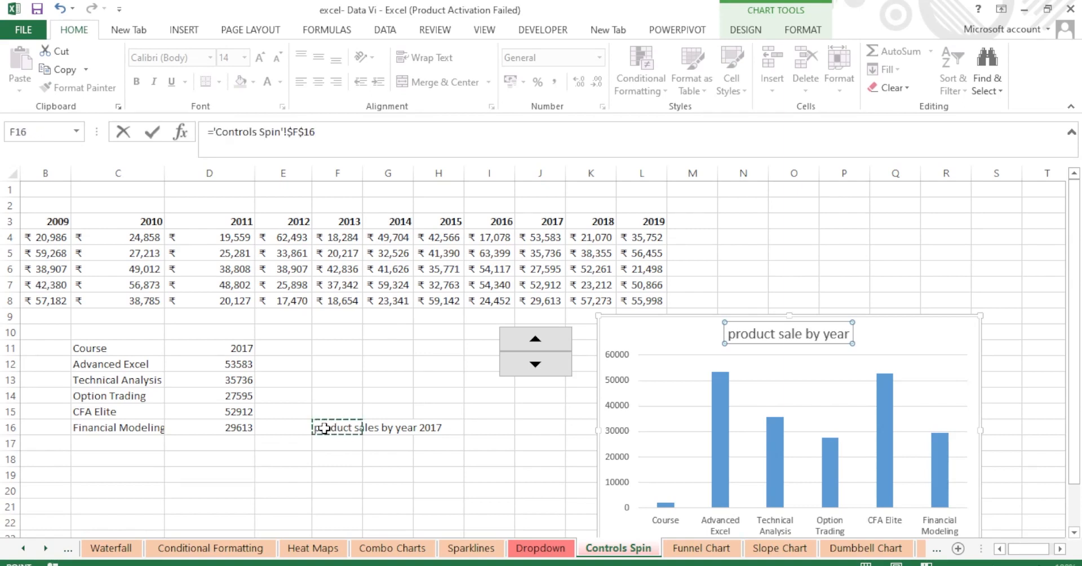
{"action": "key", "text": "Return"}
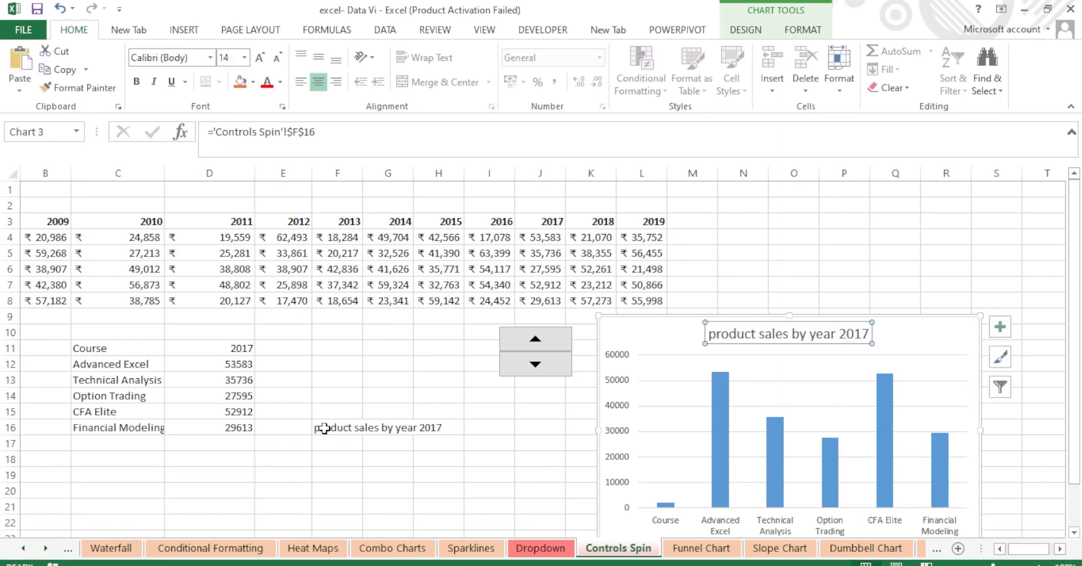
Spin the year up to 2019 and back down to 2013 to test the linked chart and title
{"action": "left_click", "coordinate": [556, 339]}
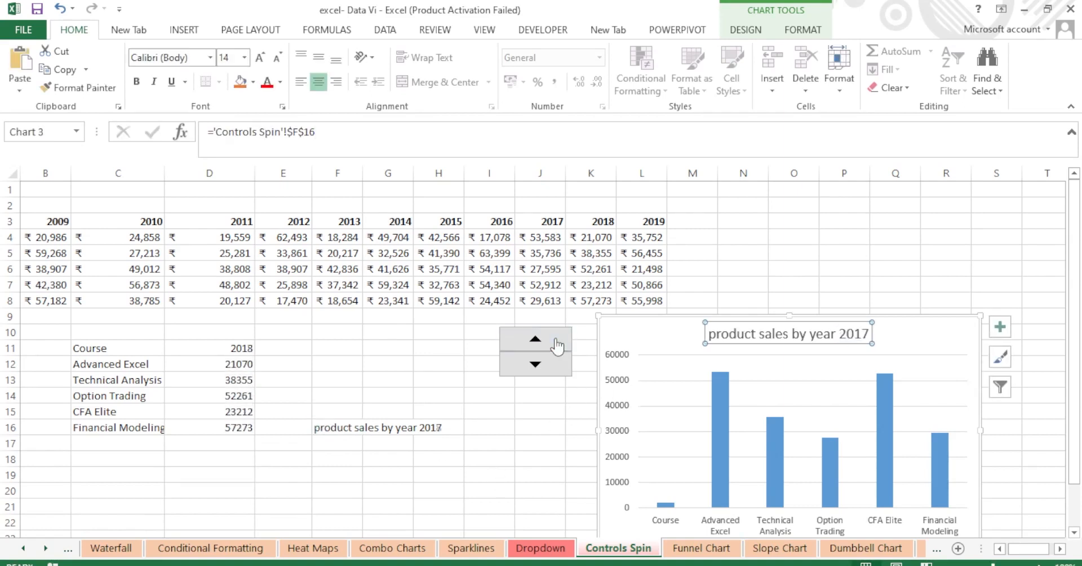
{"action": "left_click", "coordinate": [555, 340]}
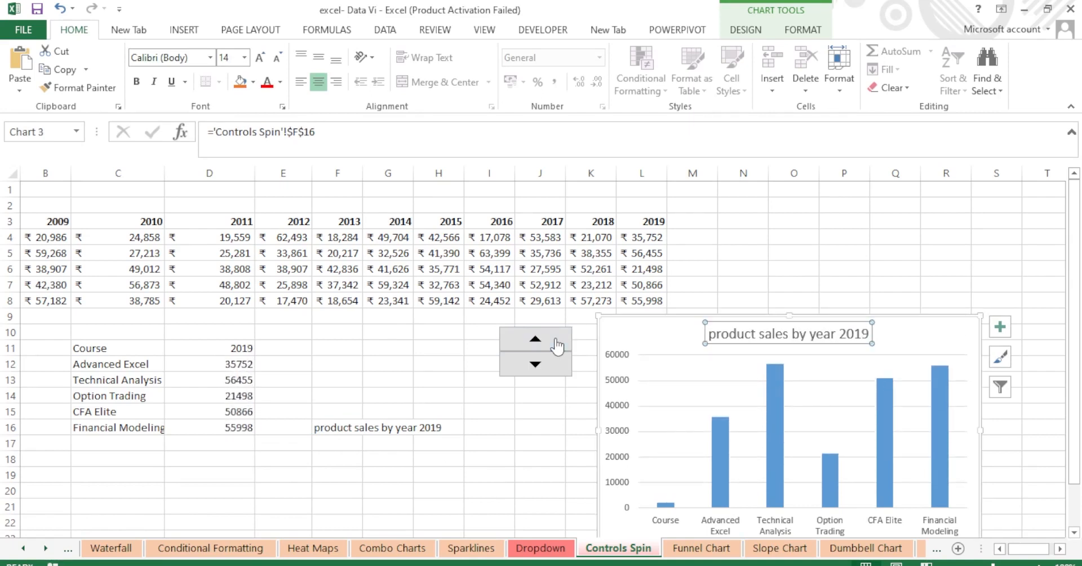
{"action": "left_click", "coordinate": [538, 364]}
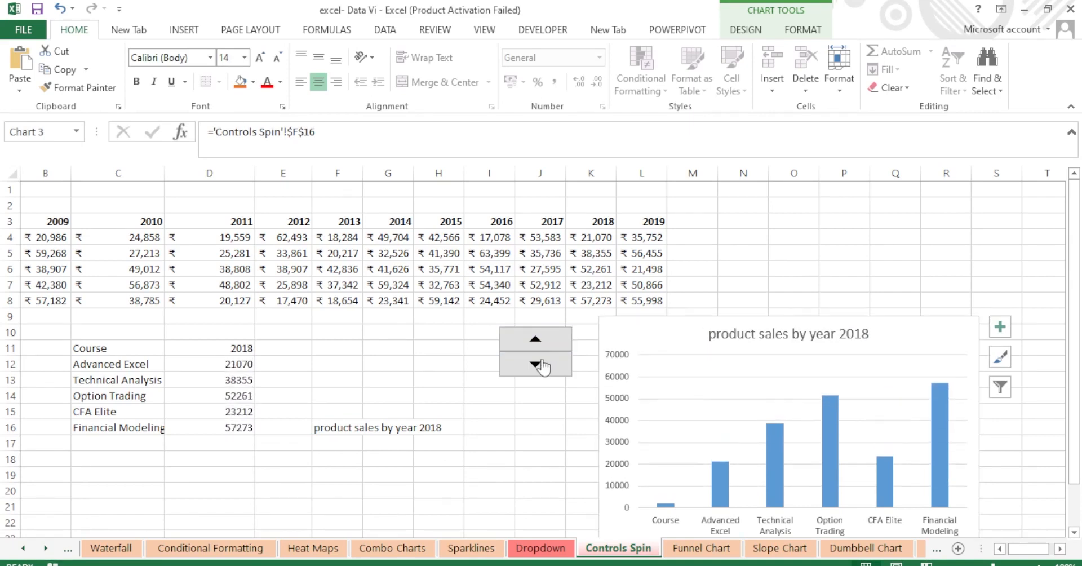
{"action": "left_click", "coordinate": [541, 365]}
{"action": "left_click", "coordinate": [535, 364]}
{"action": "left_click", "coordinate": [536, 364]}
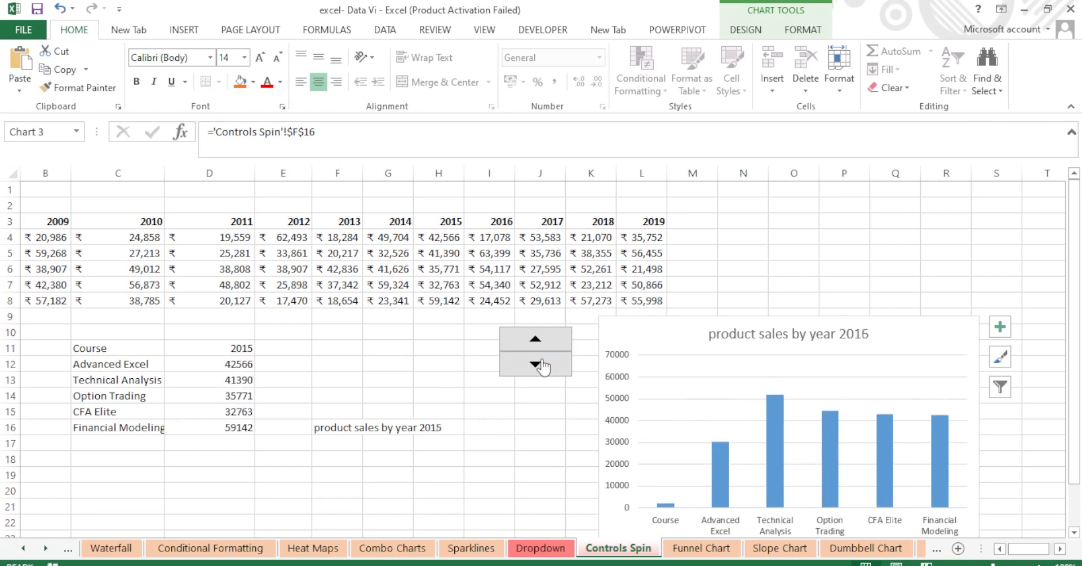
{"action": "left_click", "coordinate": [538, 364]}
{"action": "left_click", "coordinate": [537, 364]}
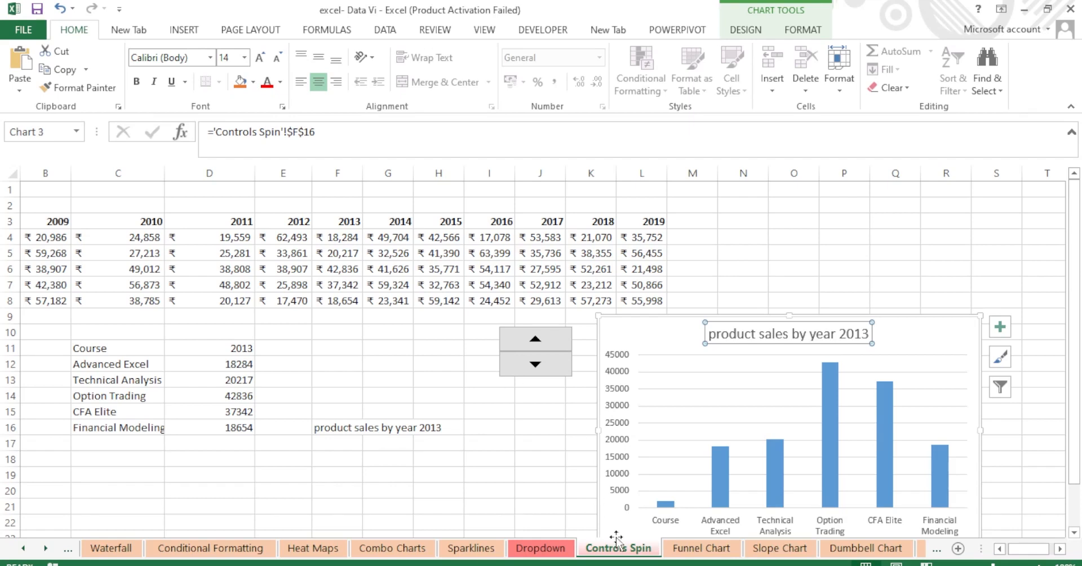
{"action": "left_click", "coordinate": [624, 564]}
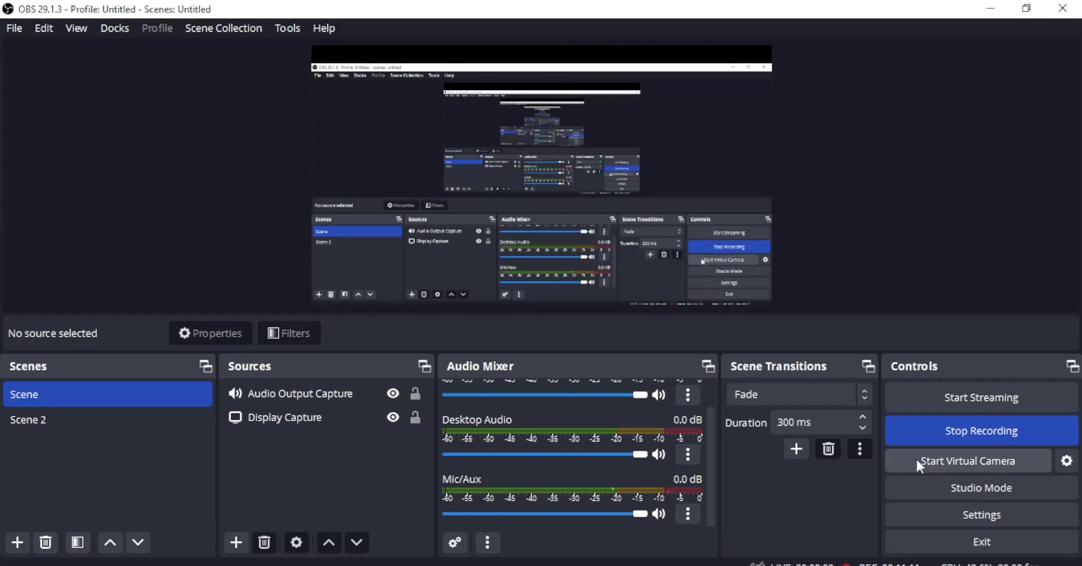